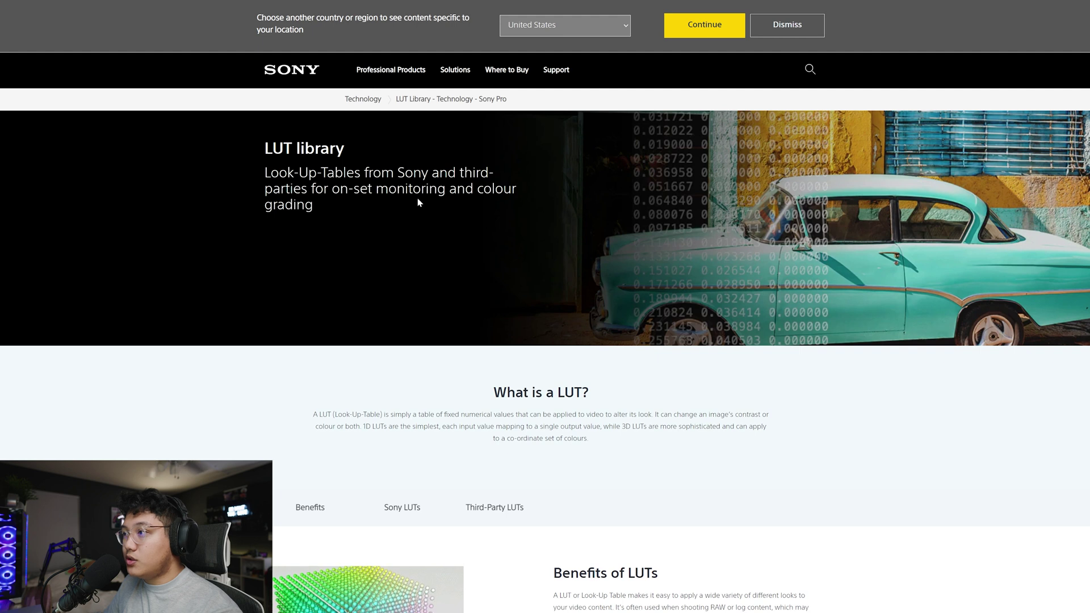
Scroll to LUTs from Sony and open the Download Sony Look Profiles page
scroll(504, 256, down, 15)
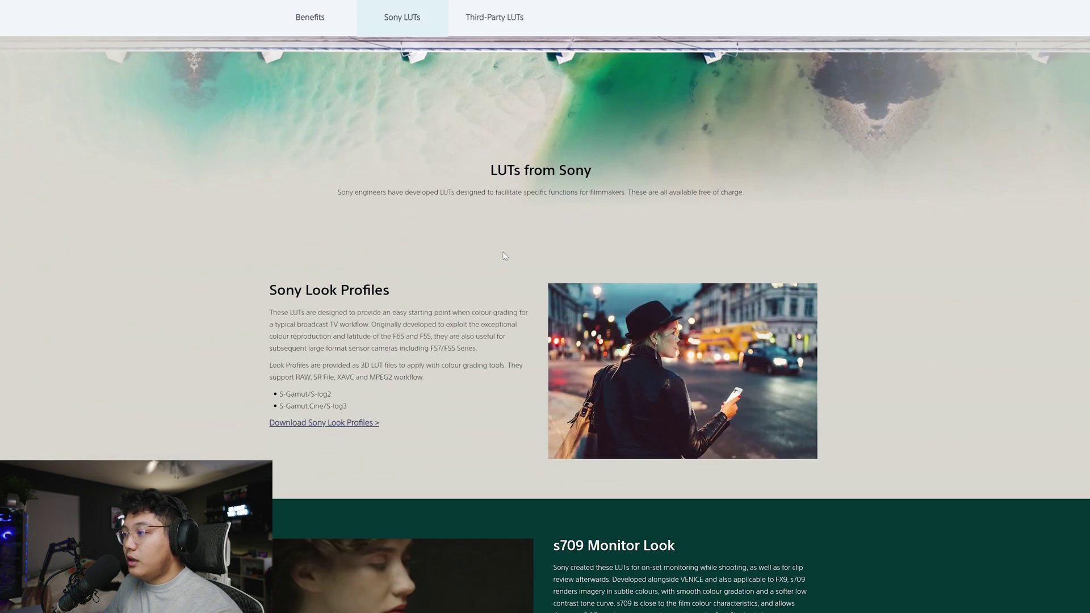
scroll(505, 256, down, 3)
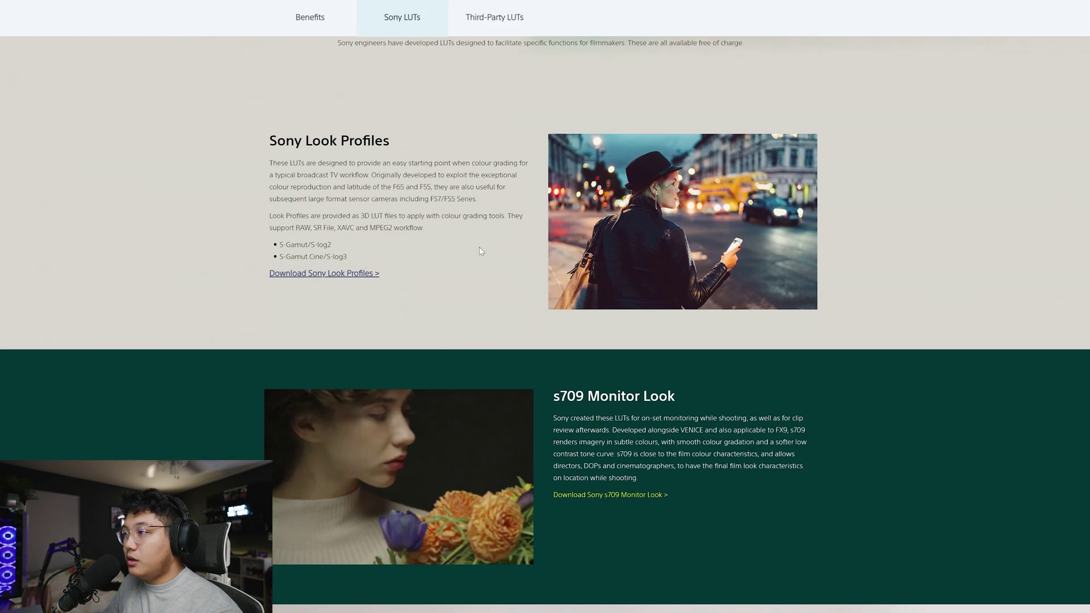
click(312, 275)
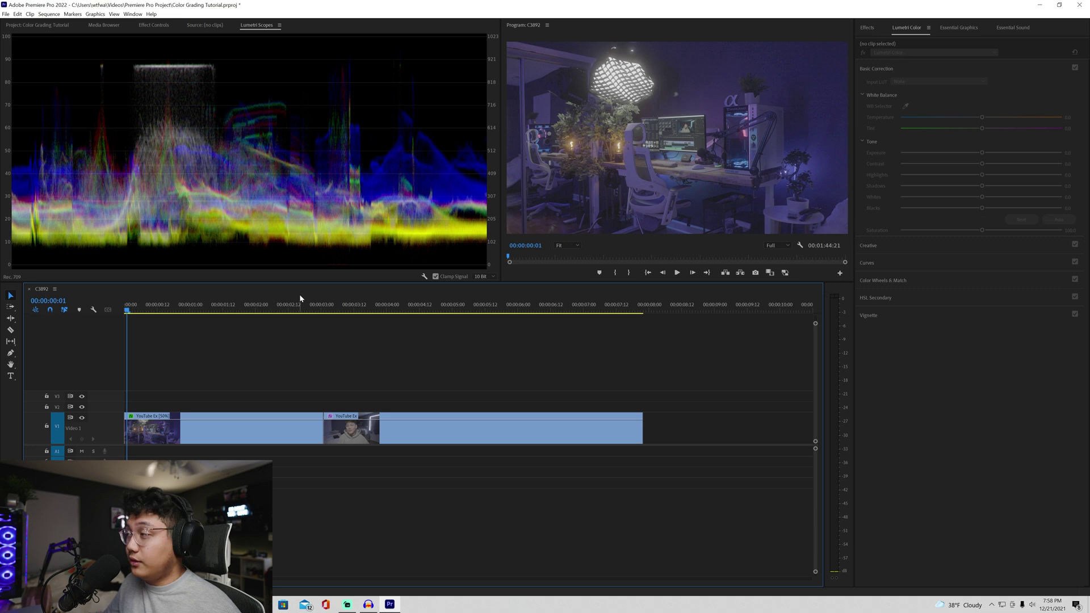
Select the dim room clip and show Lumetri Color with Basic Correction expanded
click(412, 311)
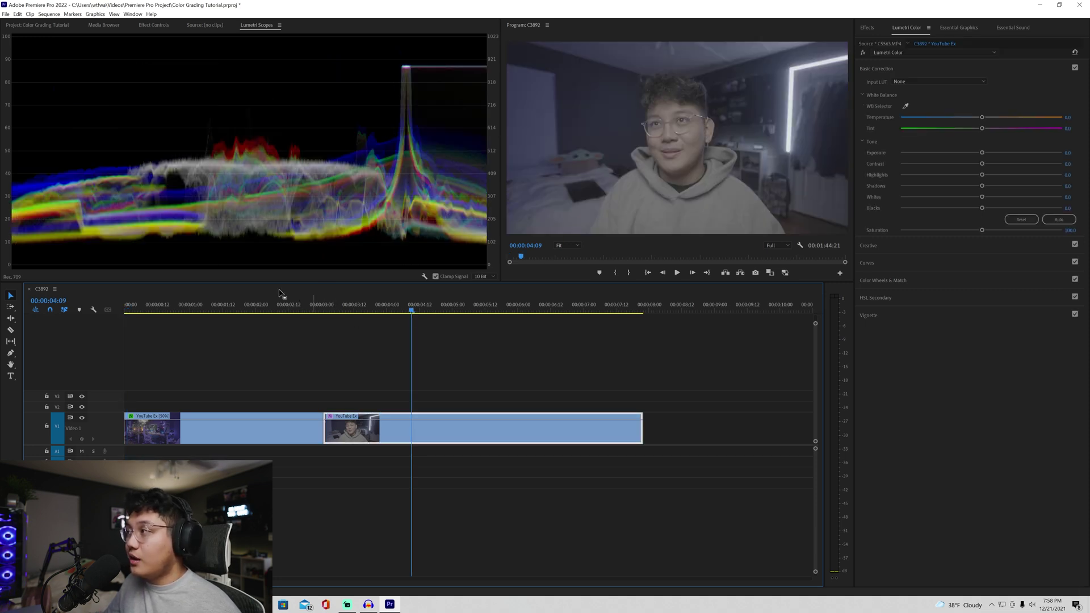
click(198, 306)
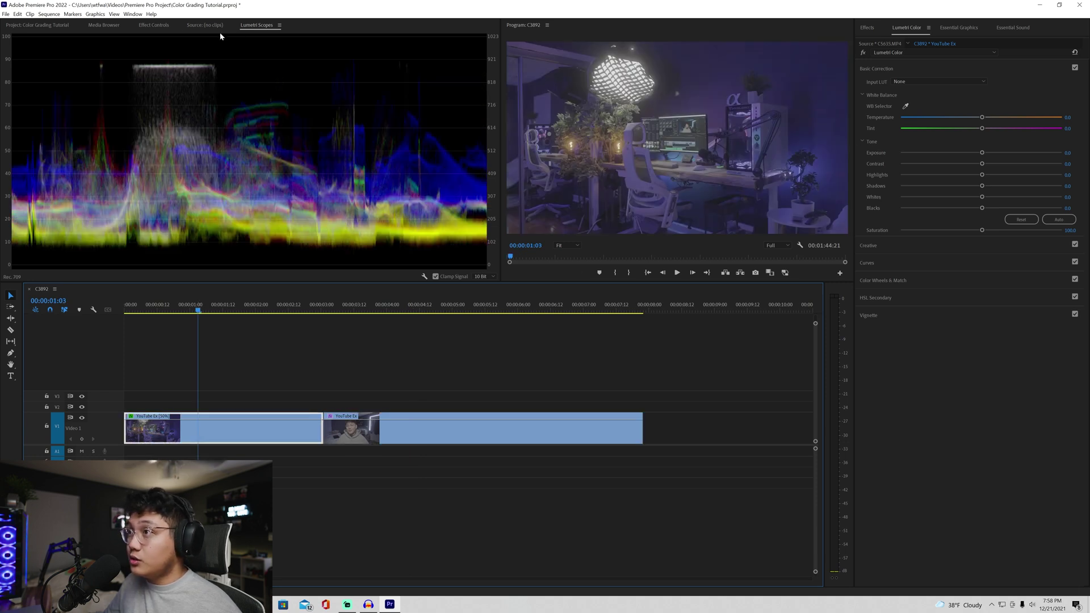
click(133, 15)
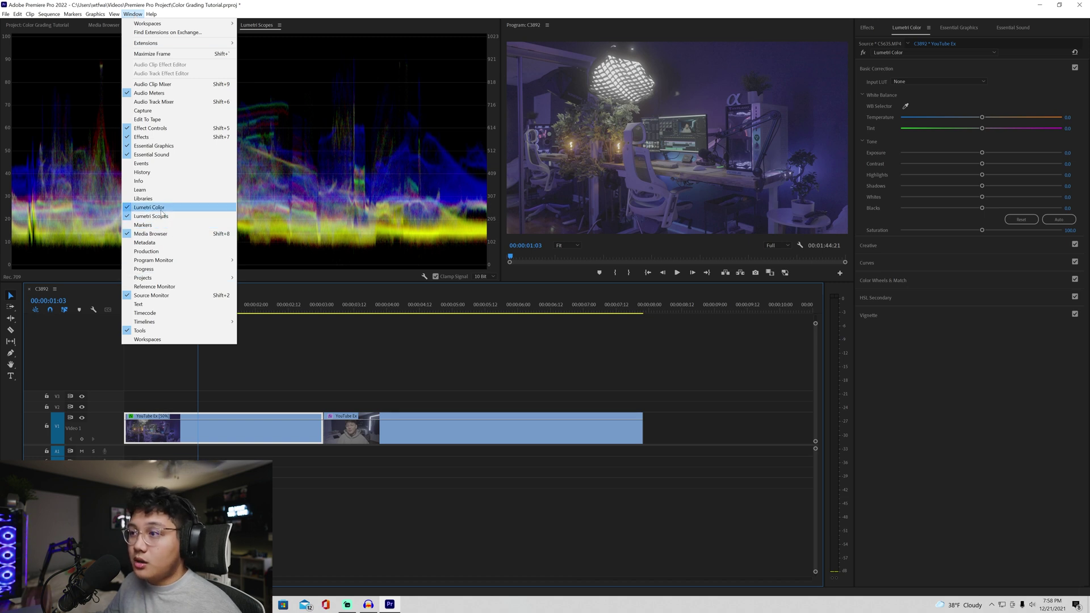
click(977, 67)
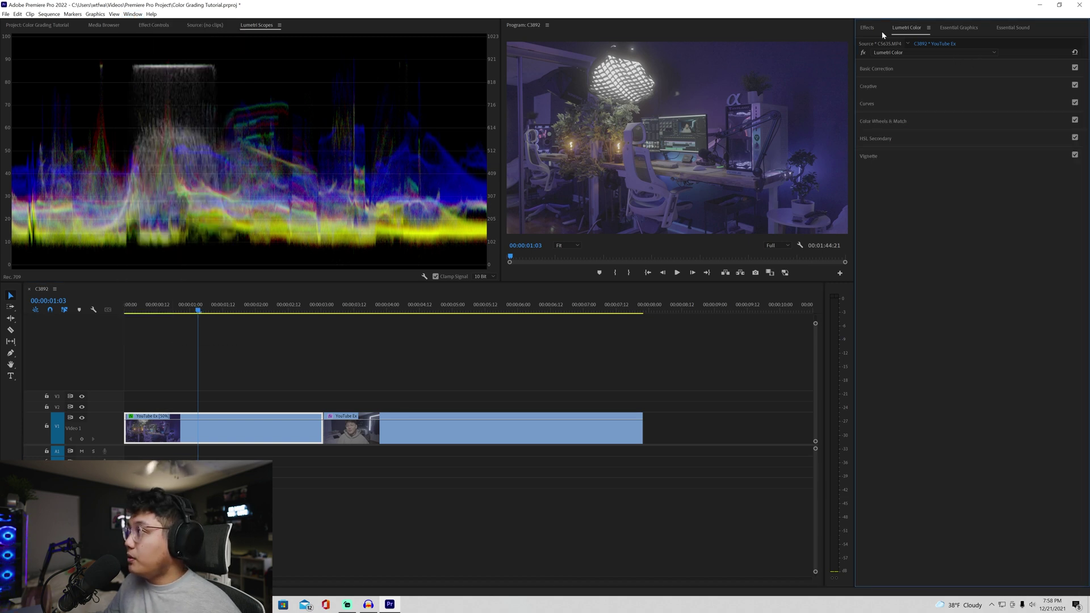
click(902, 69)
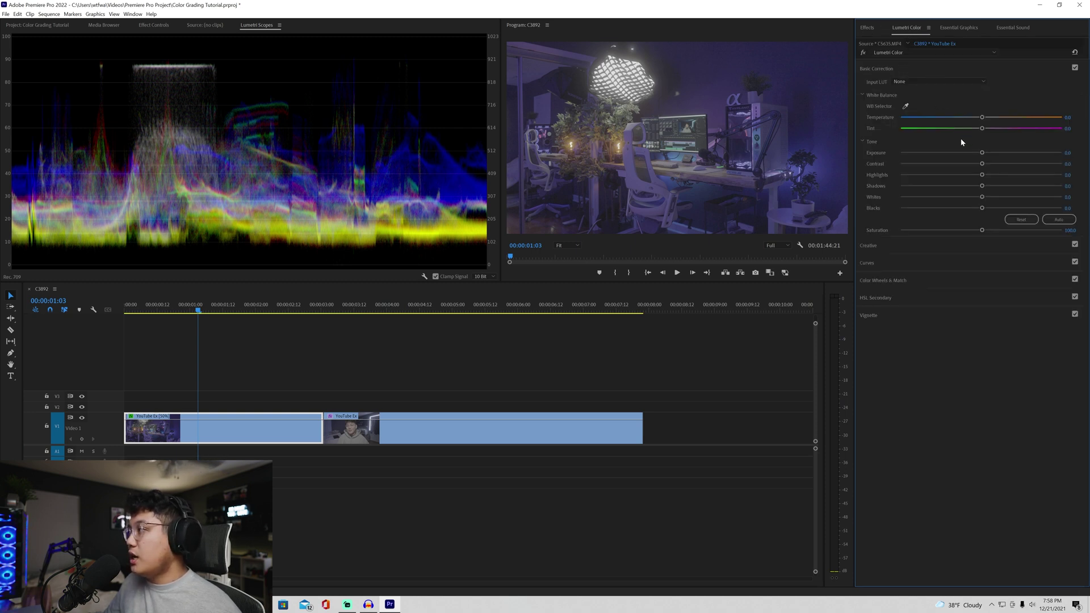
Try raised contrast and shifted shadows/highlights, reset them to 0, and list the input LUTs
drag(982, 164, 1061, 163)
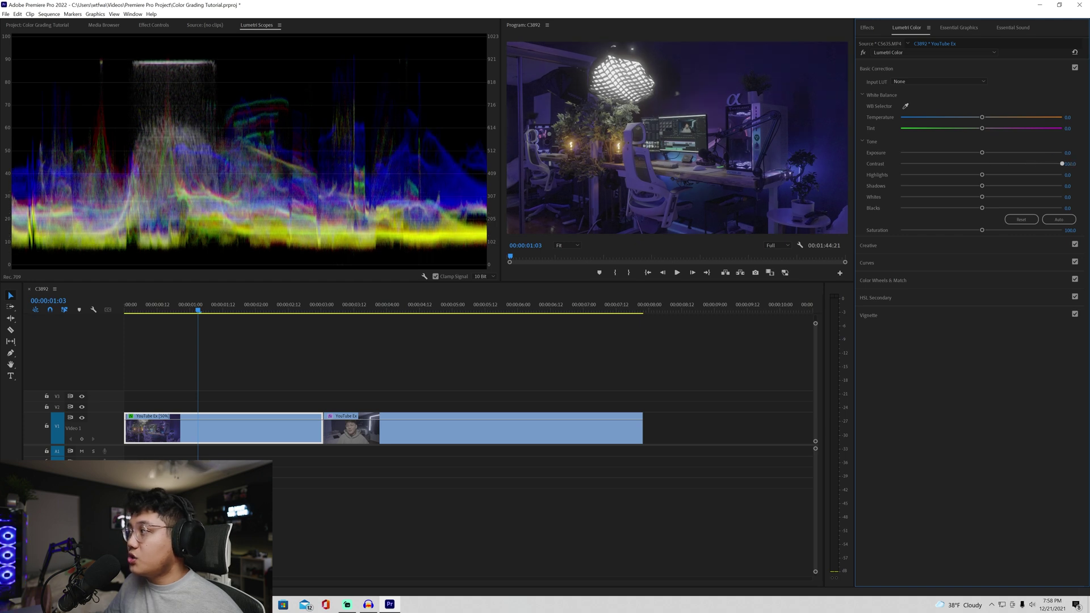
drag(984, 188, 1043, 175)
double_click(982, 174)
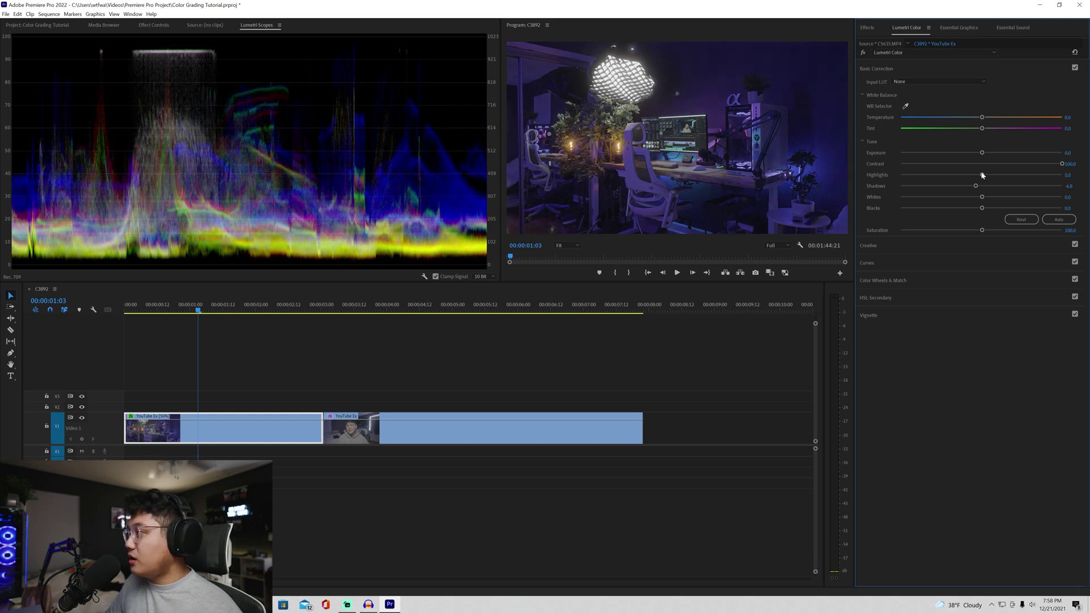
double_click(982, 186)
double_click(982, 164)
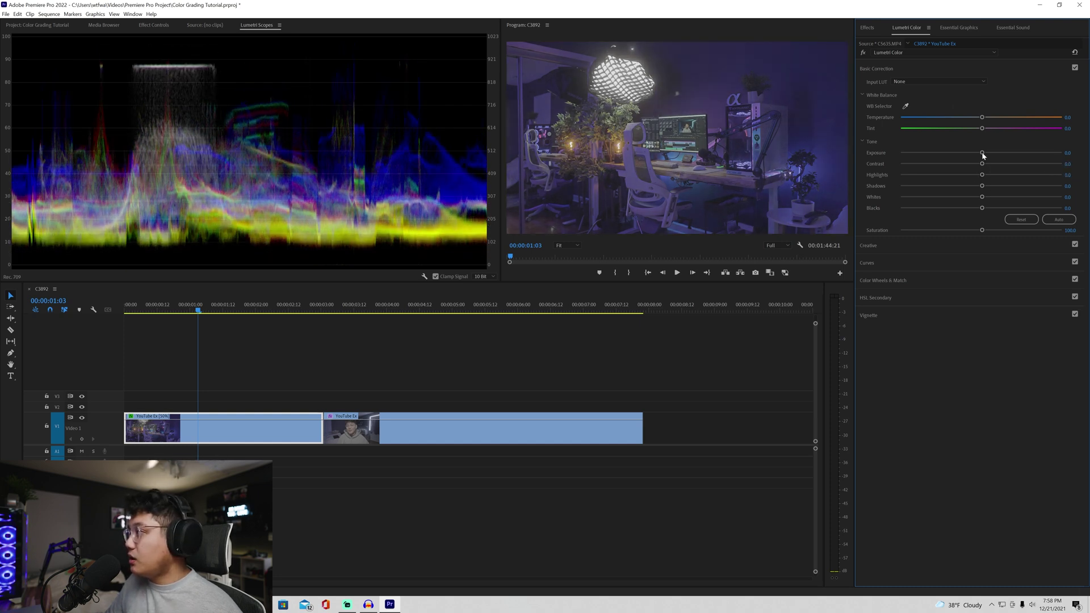
click(933, 85)
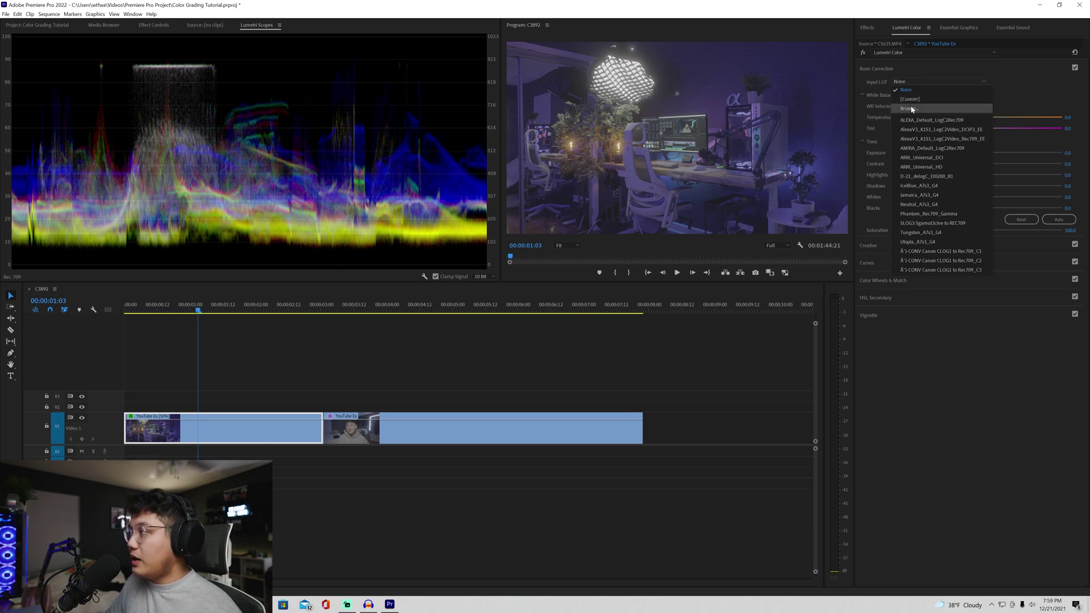
Apply the SLOG3 Sgamut3cine to REC709 LUT, raise highlights to about 58, and lower shadows
click(924, 223)
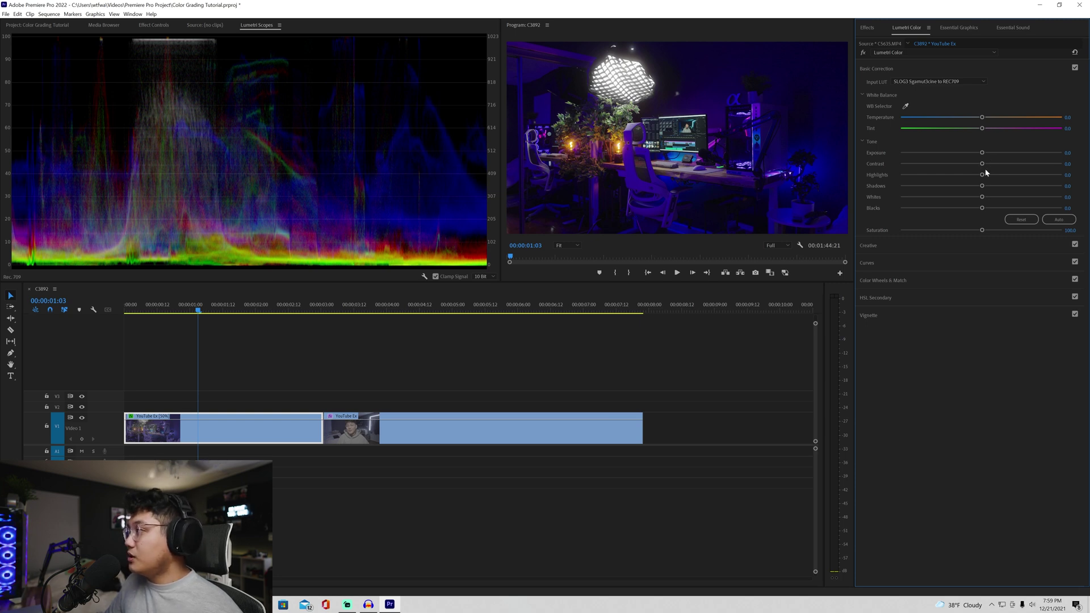
drag(983, 175, 1029, 175)
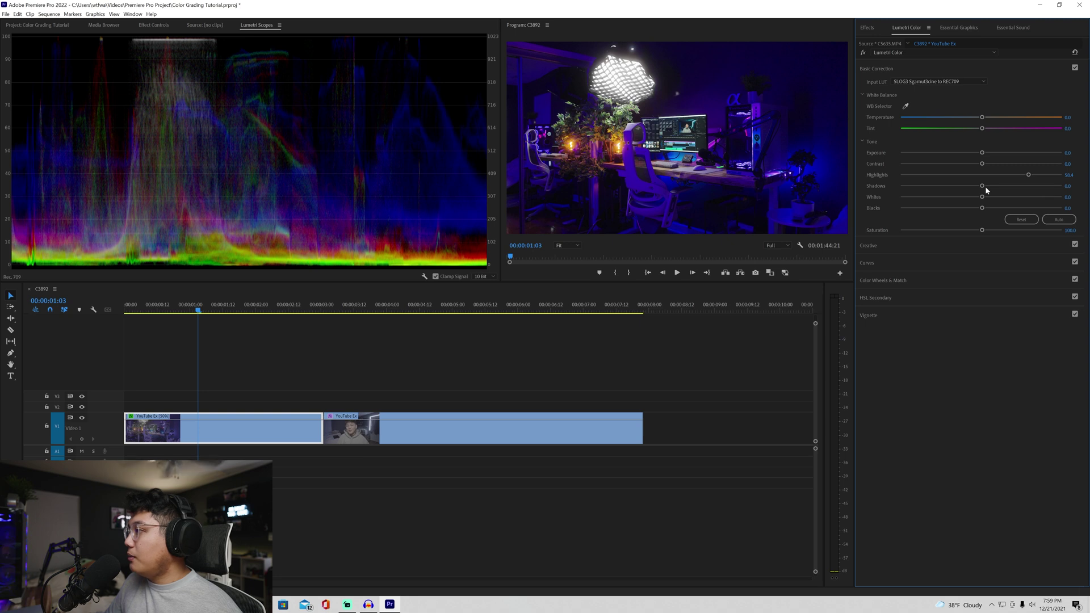
drag(982, 187, 958, 184)
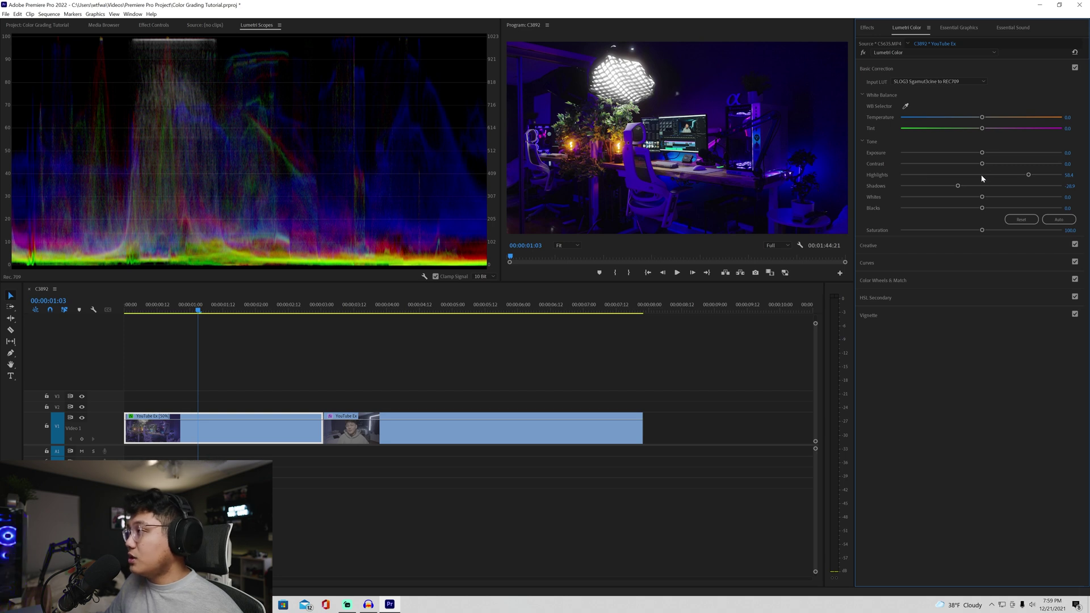
Compare the grade with Basic Correction off and on, then enlarge the preview to full window
click(1075, 67)
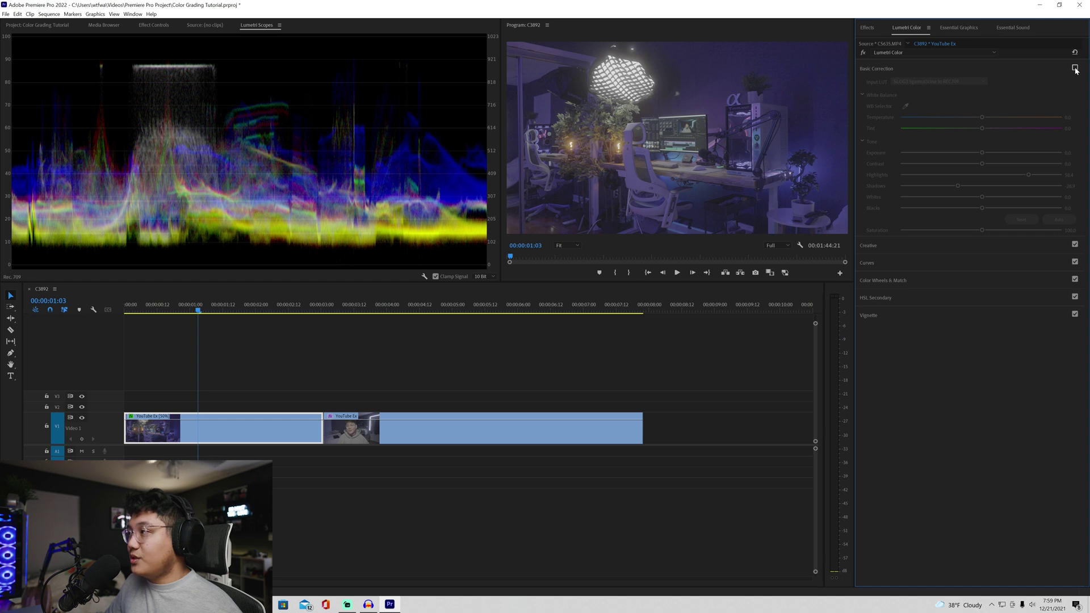
click(1074, 67)
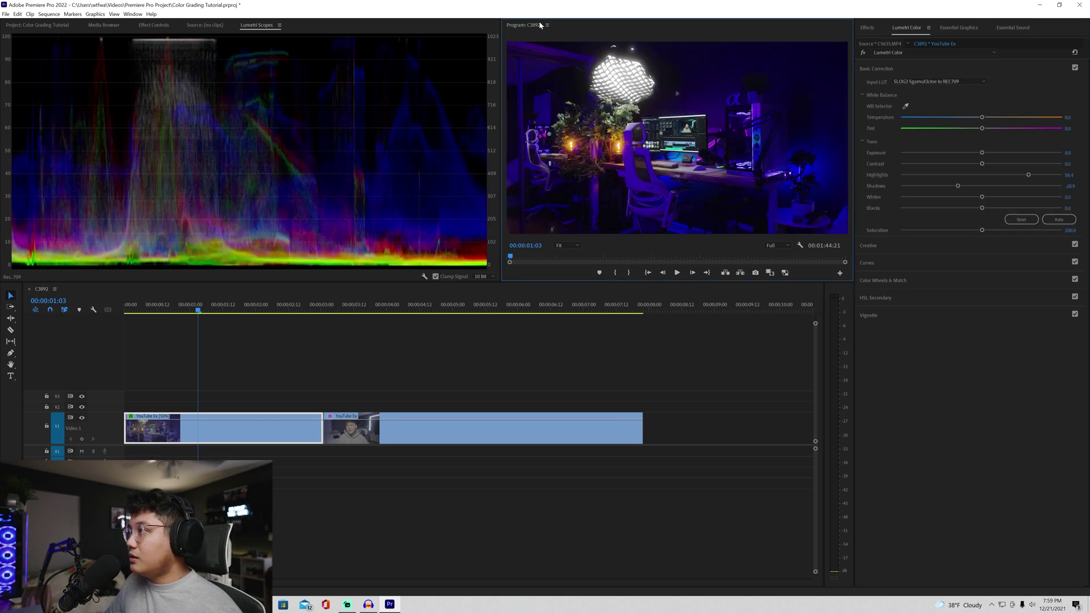
key(grave)
key(grave)
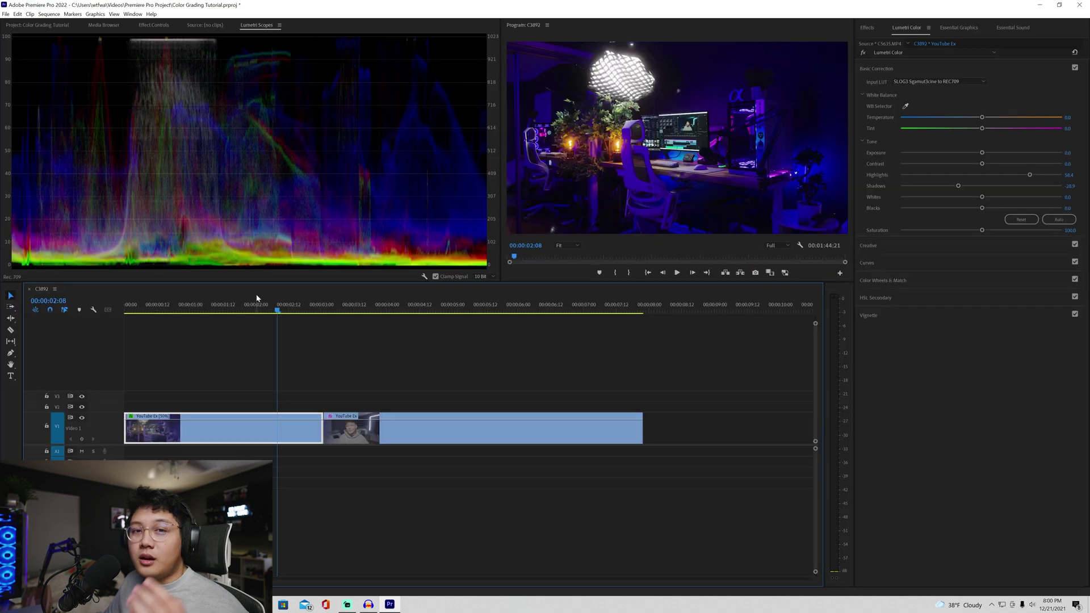
Give the second timeline clip the SLOG3 Sgamut3cine to REC709 input LUT
click(395, 306)
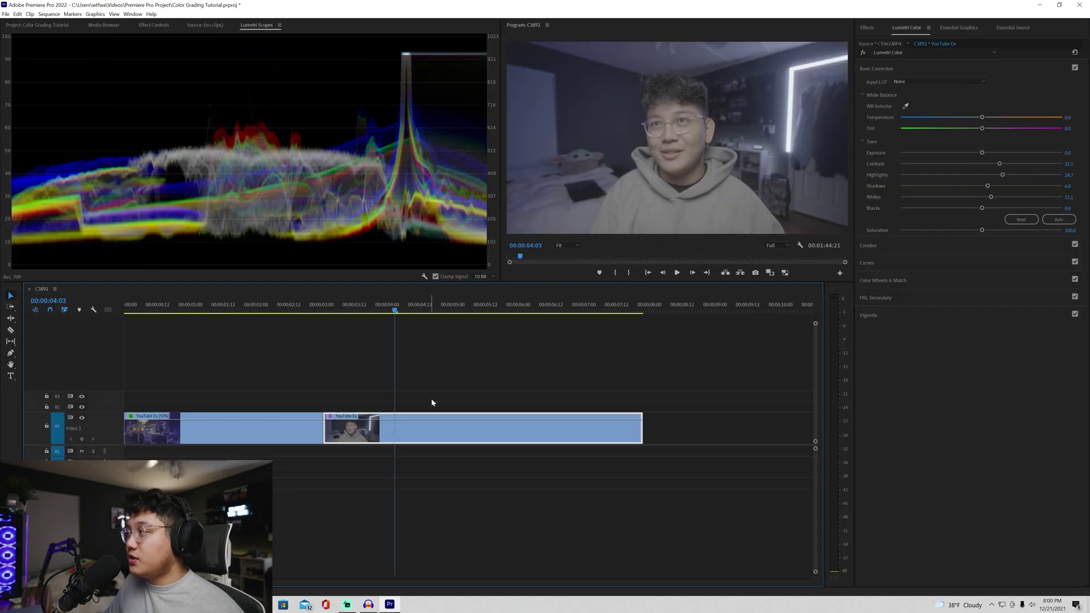
click(937, 82)
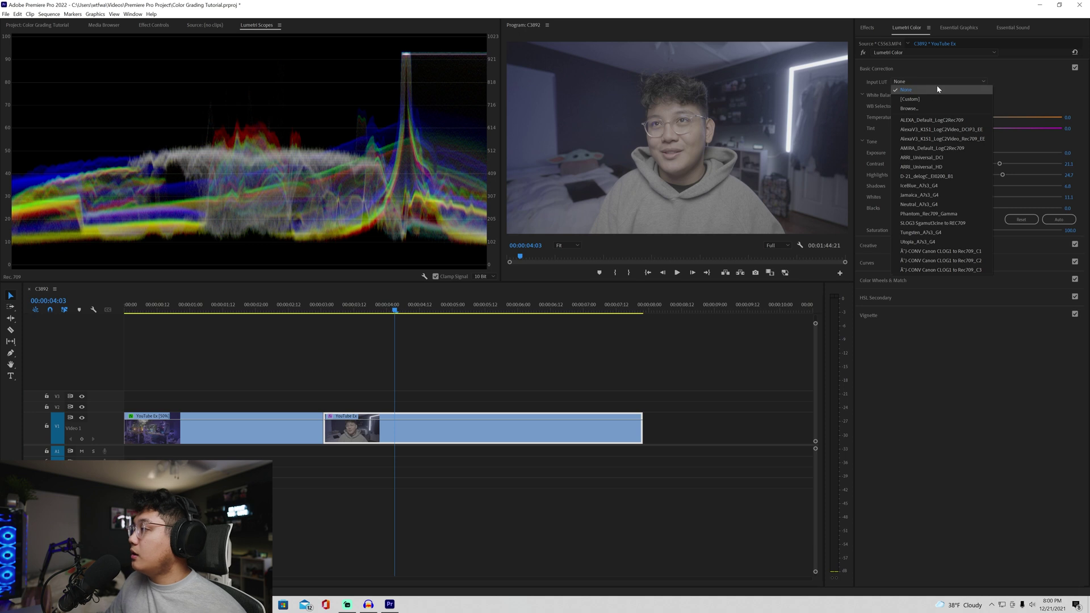
click(918, 223)
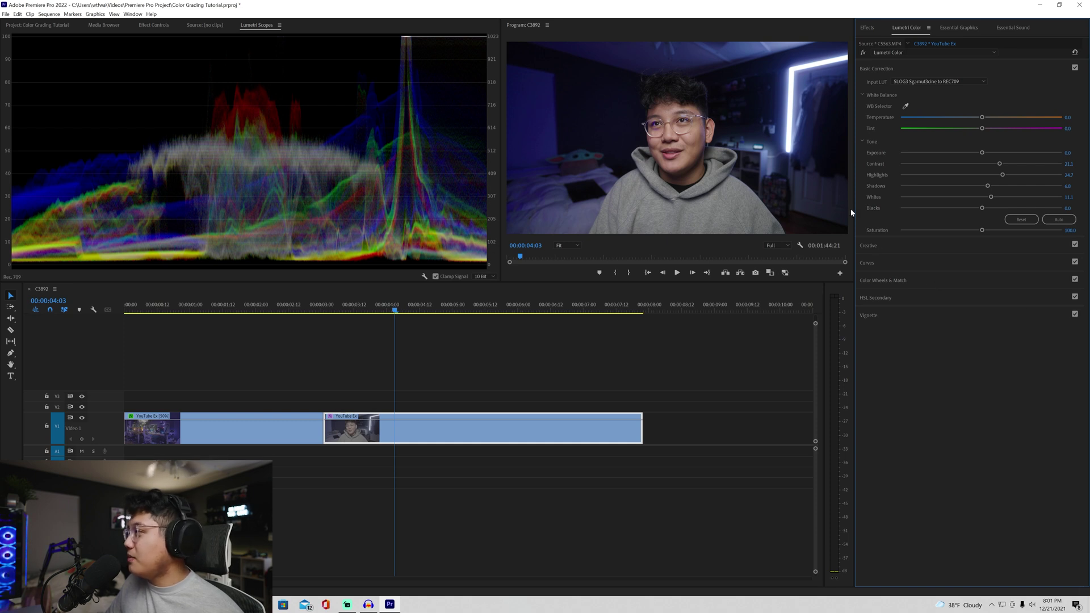
In Curves, add and fine-tune a Hue vs Hue point at blue to shift it toward teal
click(907, 266)
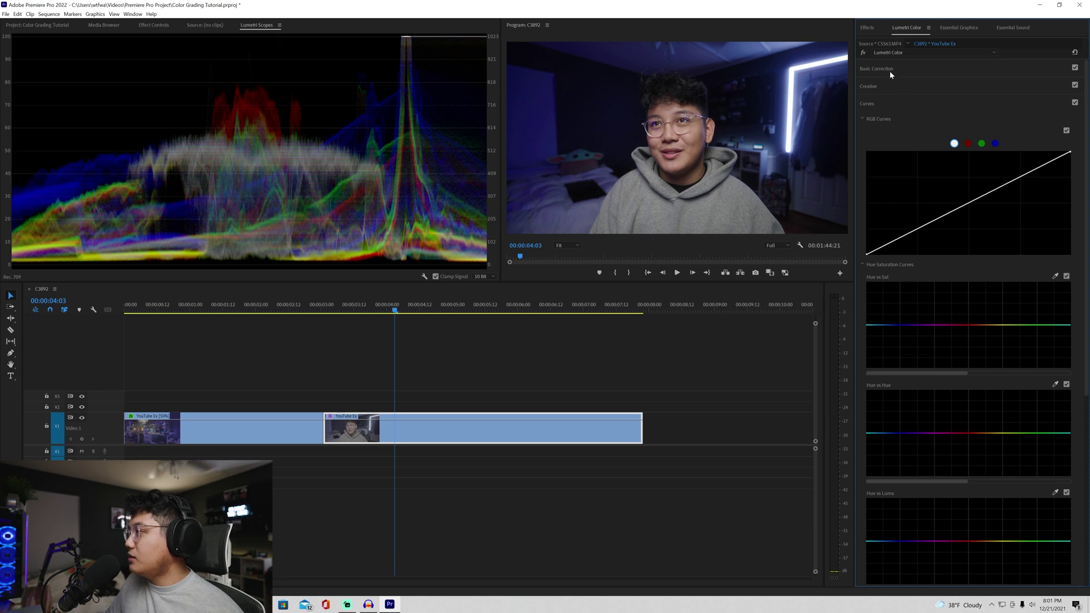
scroll(921, 309, down, 7)
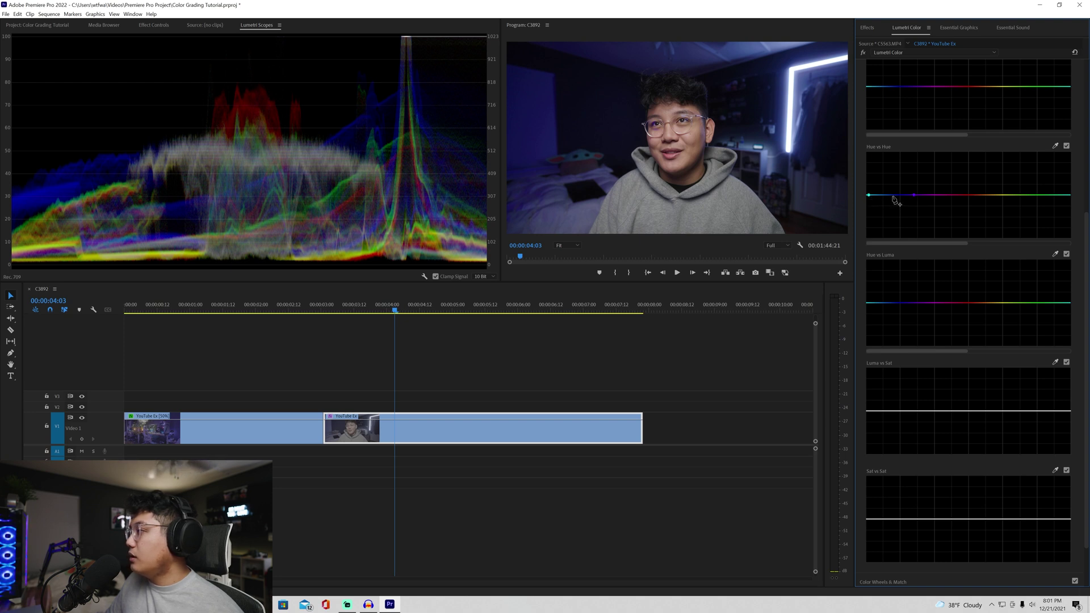
drag(889, 195, 890, 192)
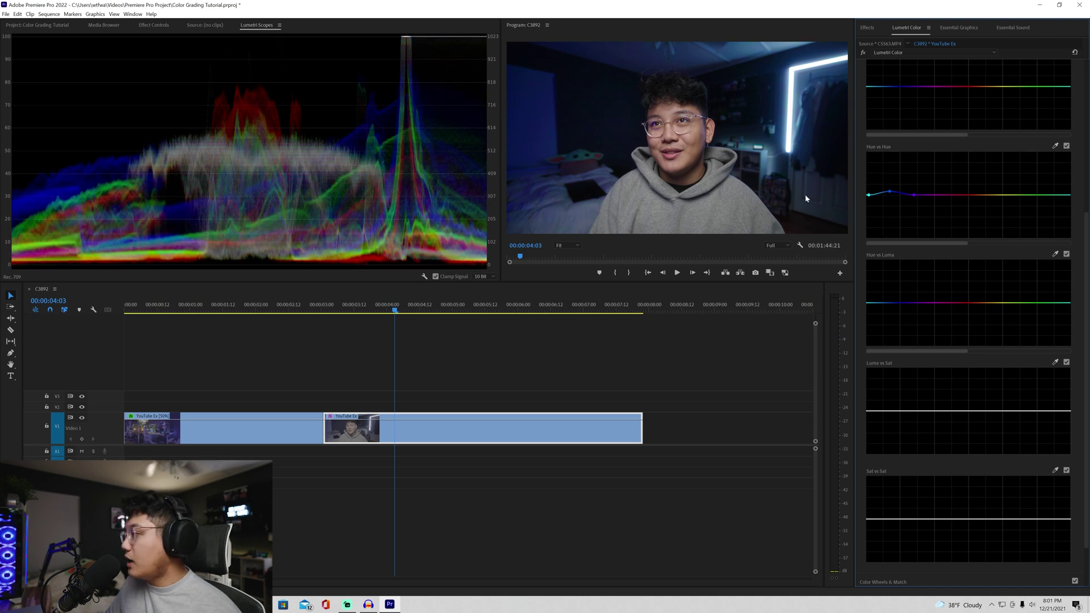
mouse_move(890, 194)
mouse_down()
mouse_move(890, 151)
mouse_move(886, 233)
mouse_move(892, 186)
mouse_up()
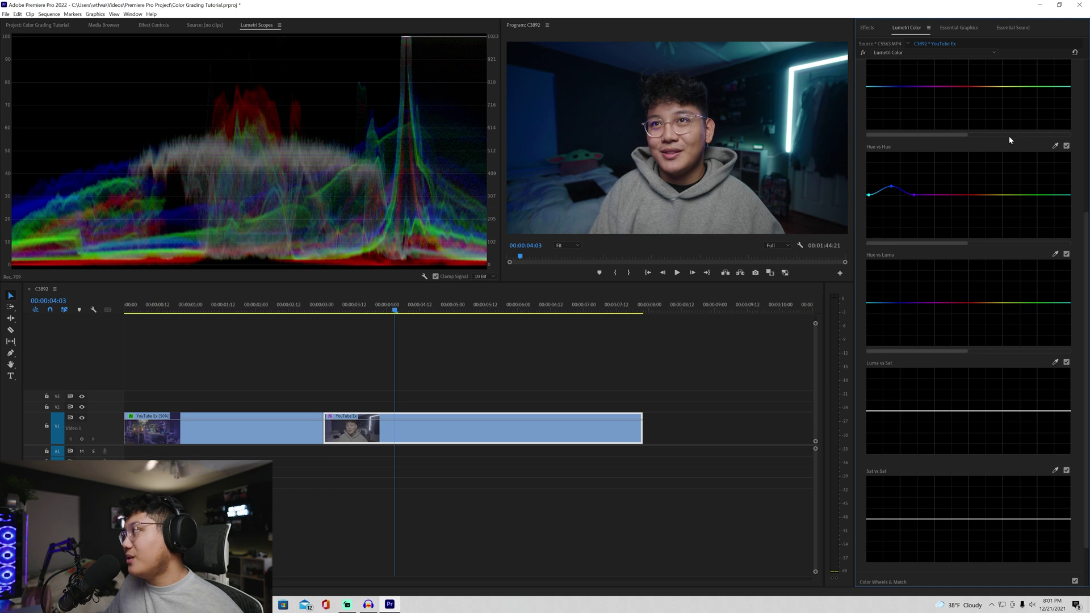
drag(1085, 224, 802, 150)
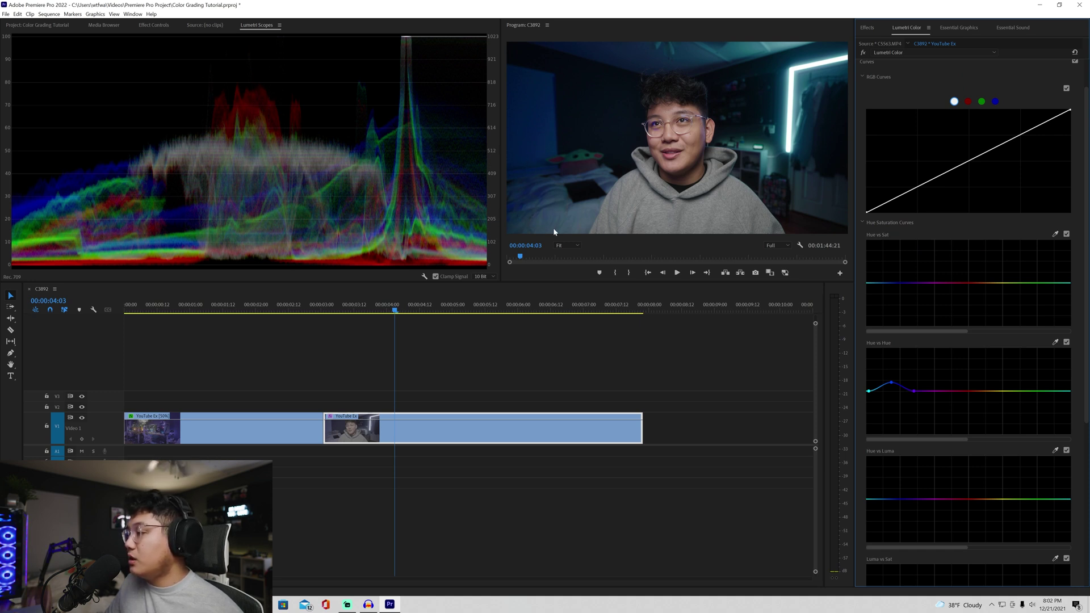
Add a Hue vs Sat point and pull it down to deepen the desaturation dip
click(886, 282)
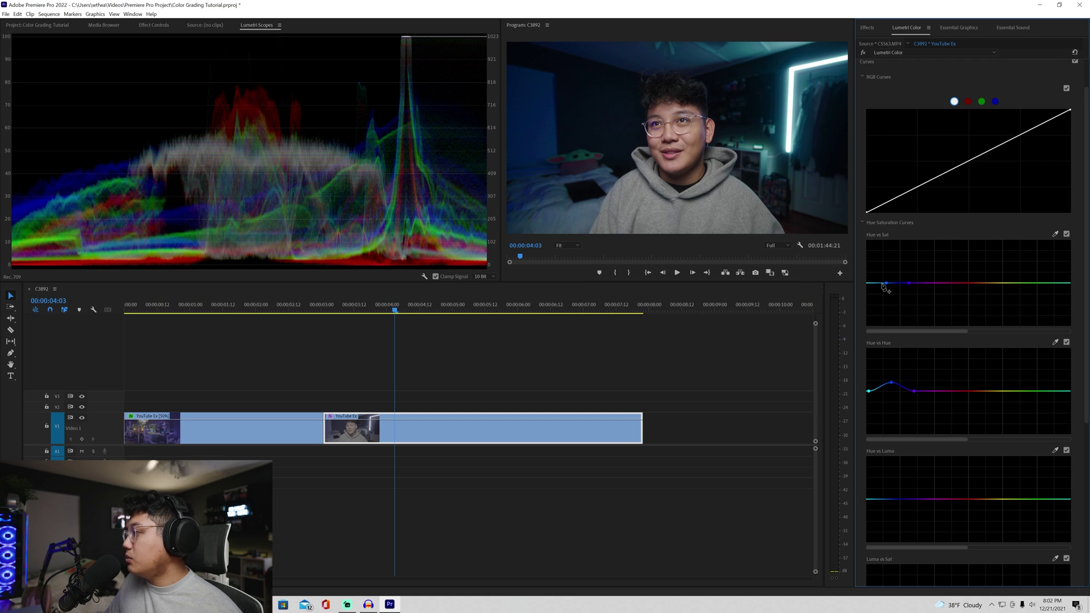
mouse_move(899, 284)
mouse_down()
mouse_move(900, 308)
mouse_move(901, 296)
mouse_up()
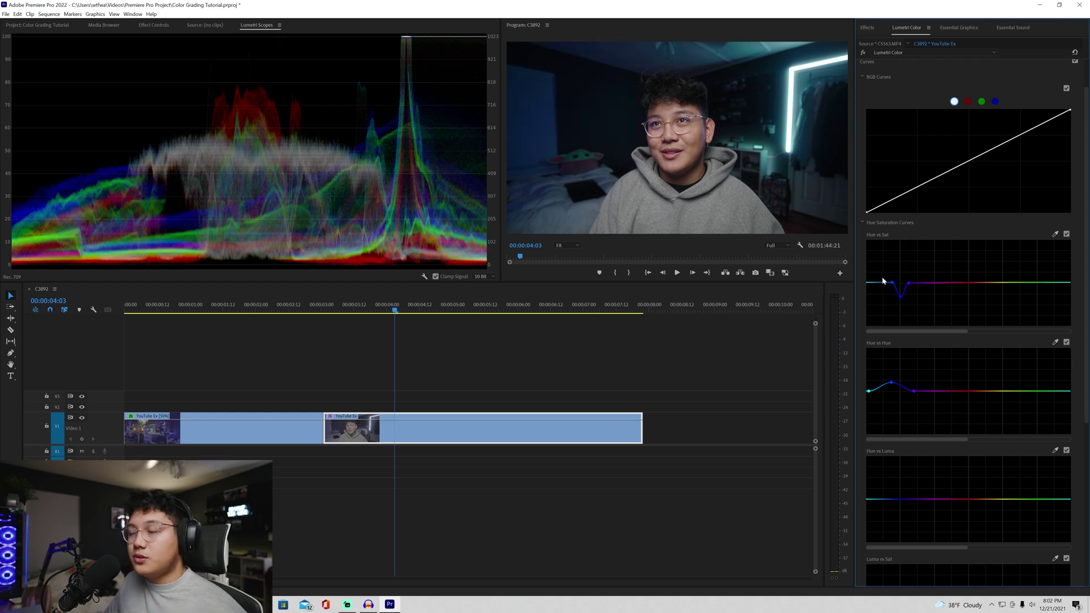
mouse_move(901, 300)
mouse_down()
mouse_move(901, 314)
mouse_move(901, 304)
mouse_up()
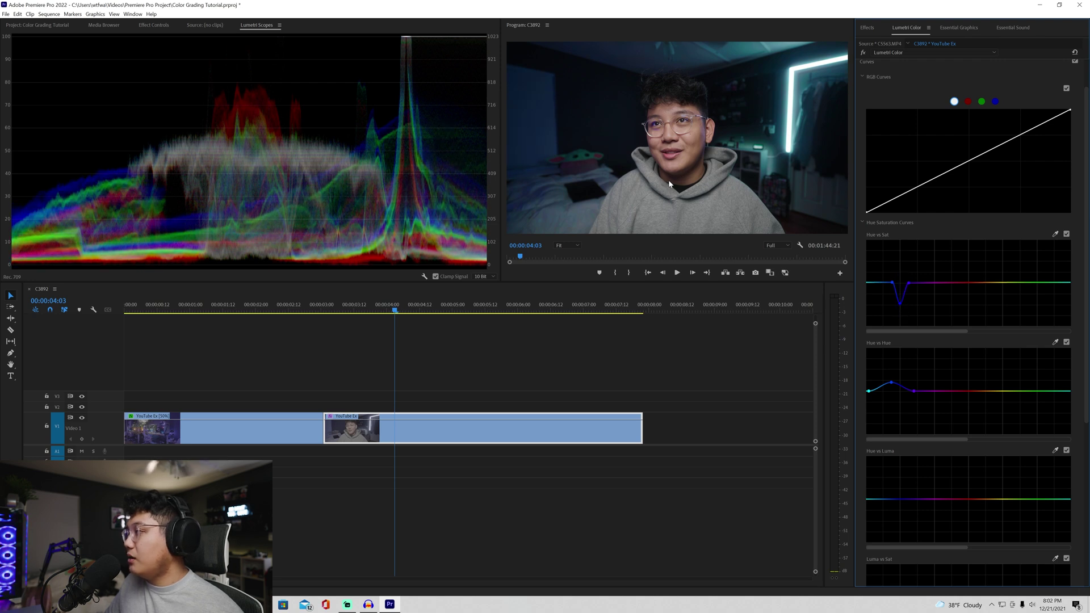
Compare with the Hue vs Sat and Hue vs Hue curves off, re-enable both, and deselect the clip
click(1067, 234)
click(1066, 234)
click(1066, 341)
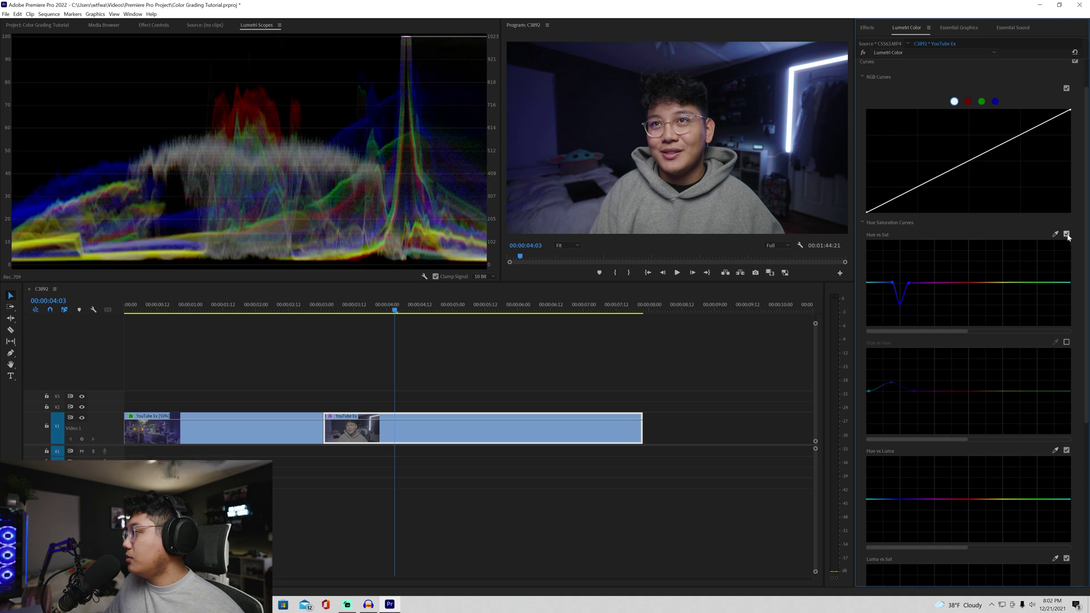
click(1067, 234)
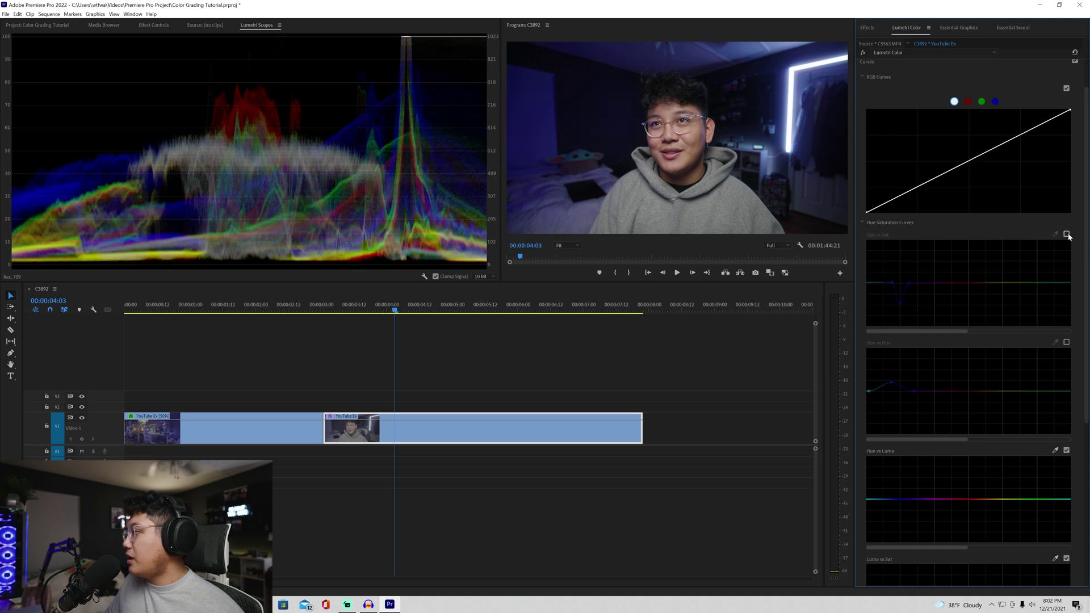
click(1067, 235)
click(1067, 342)
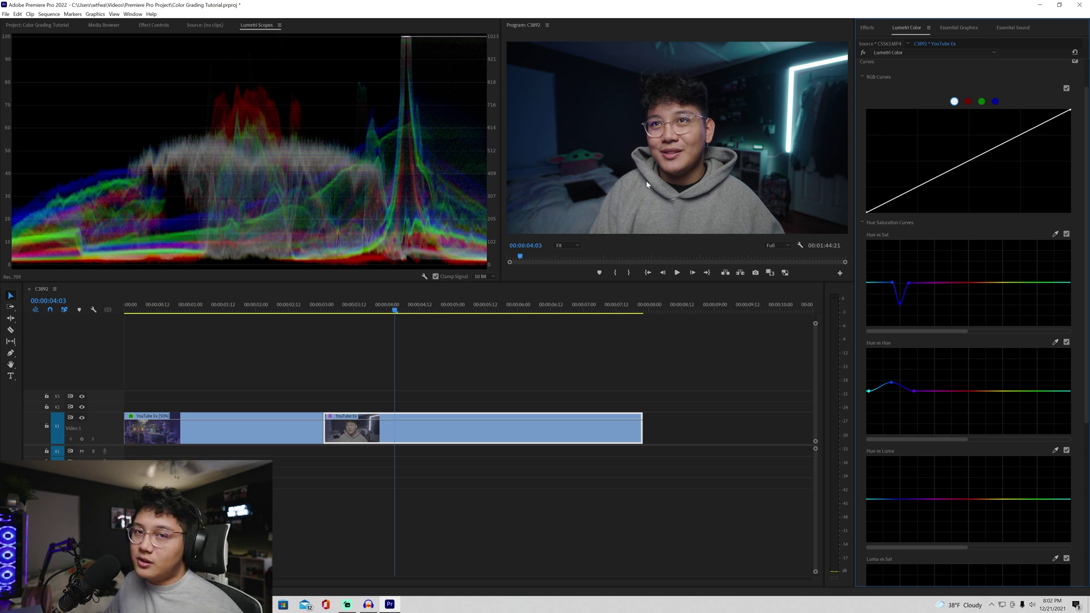
click(401, 341)
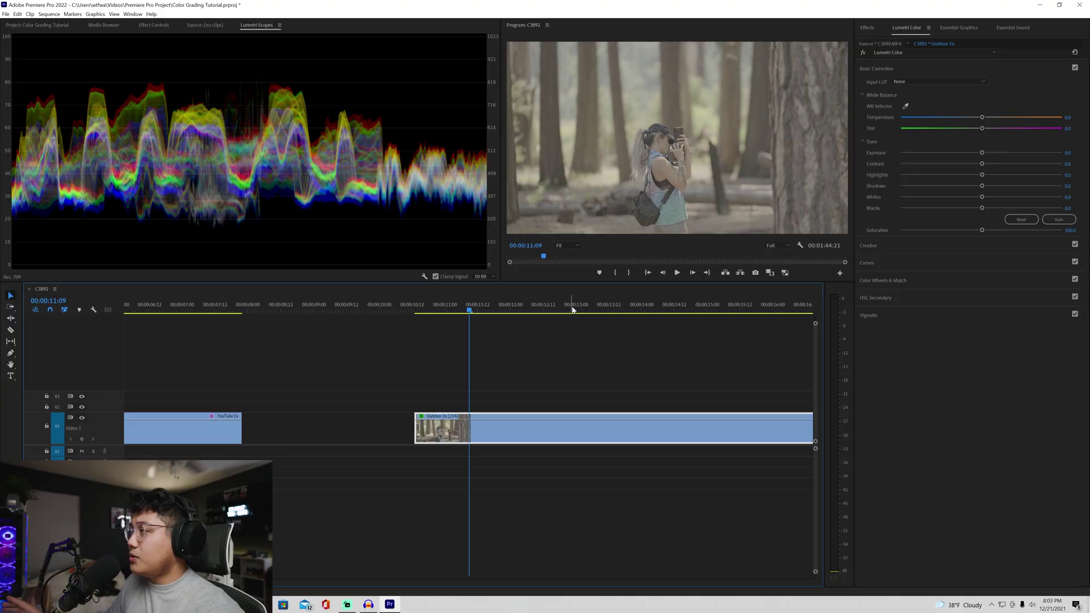
Apply the SLOG3 Sgamut3cine to REC709 input LUT to the forest clip and compare with Basic Correction toggled
click(912, 83)
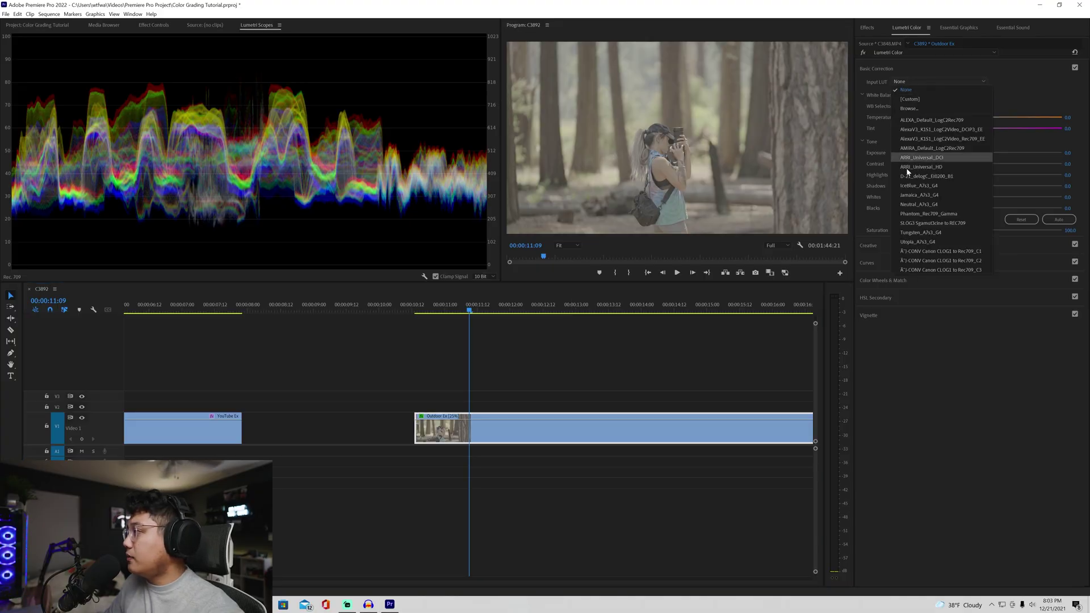
click(916, 223)
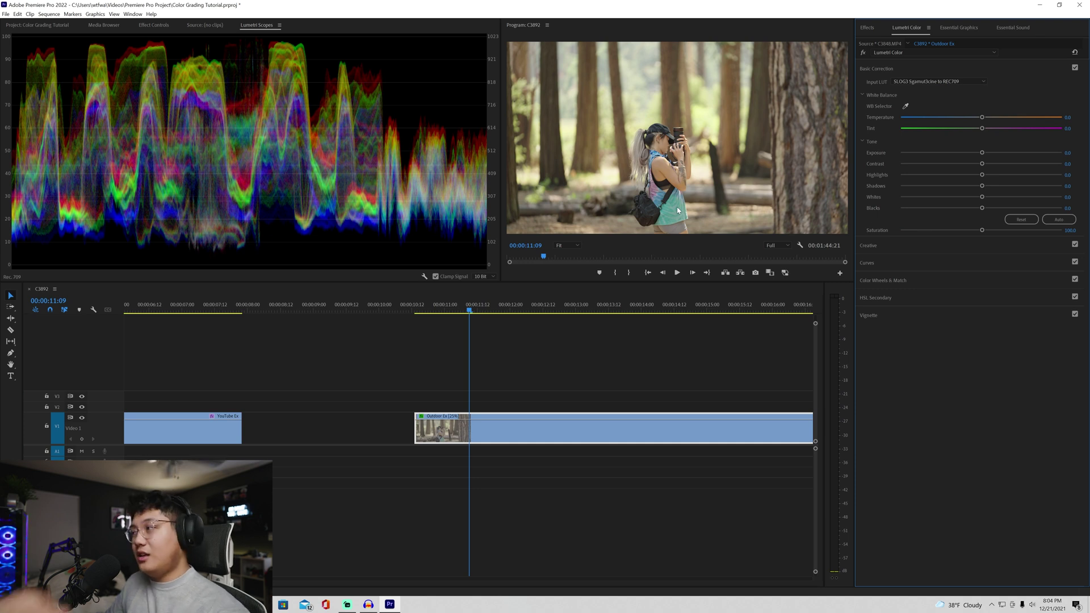
click(1075, 68)
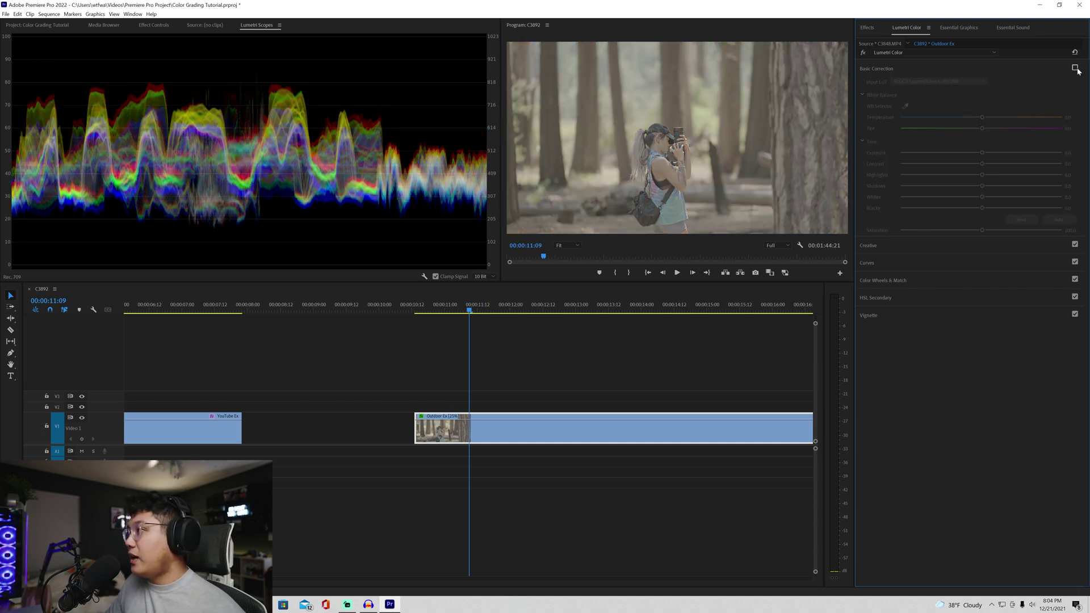
click(1075, 68)
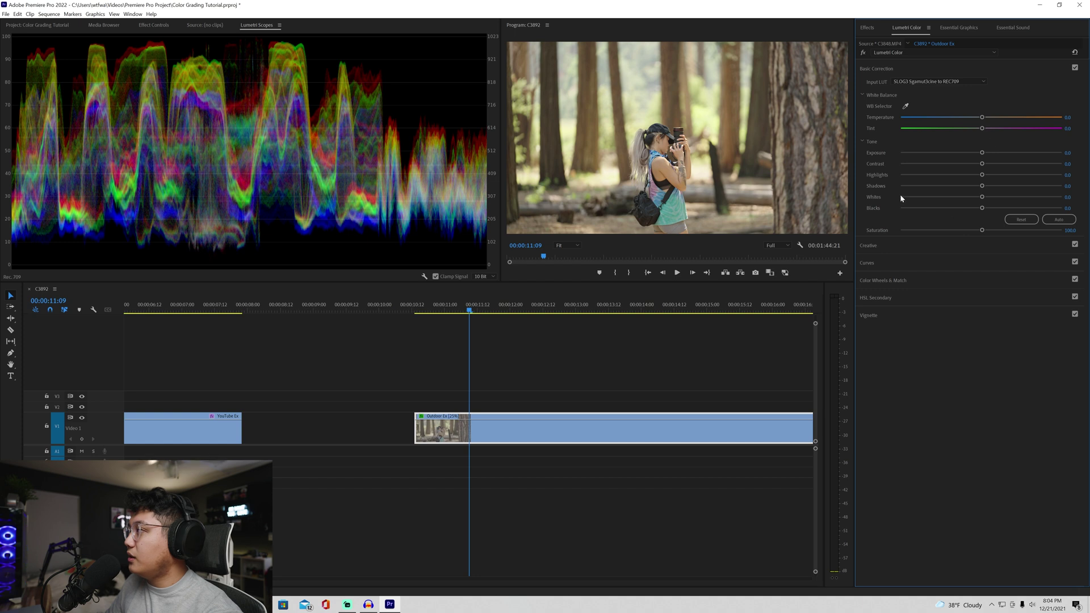
Shape an RGB curve with shadow and highlight points and black and white endpoints pulled inward
click(903, 262)
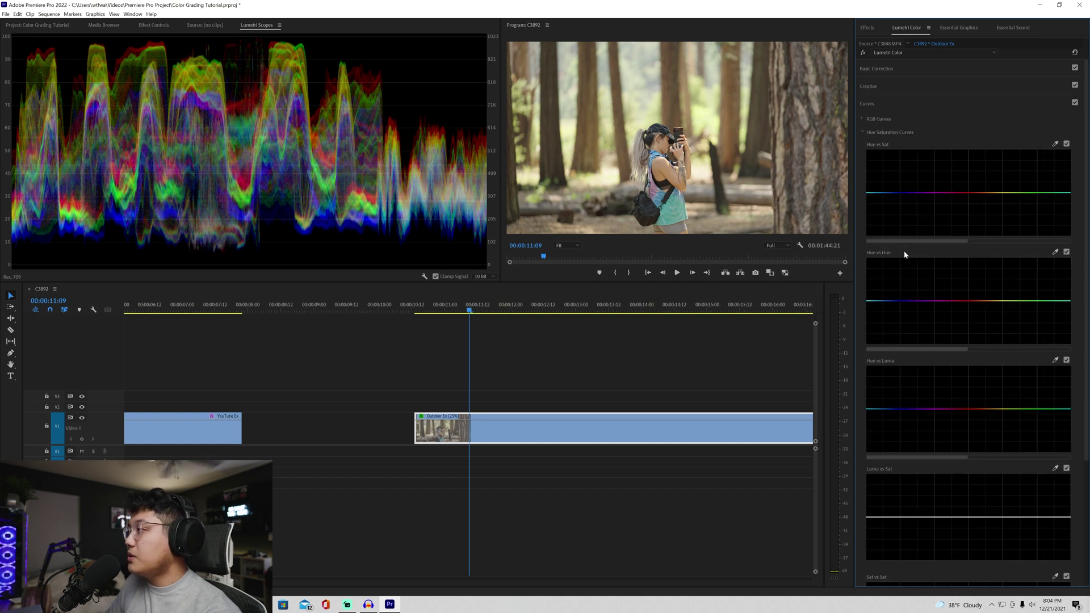
click(861, 119)
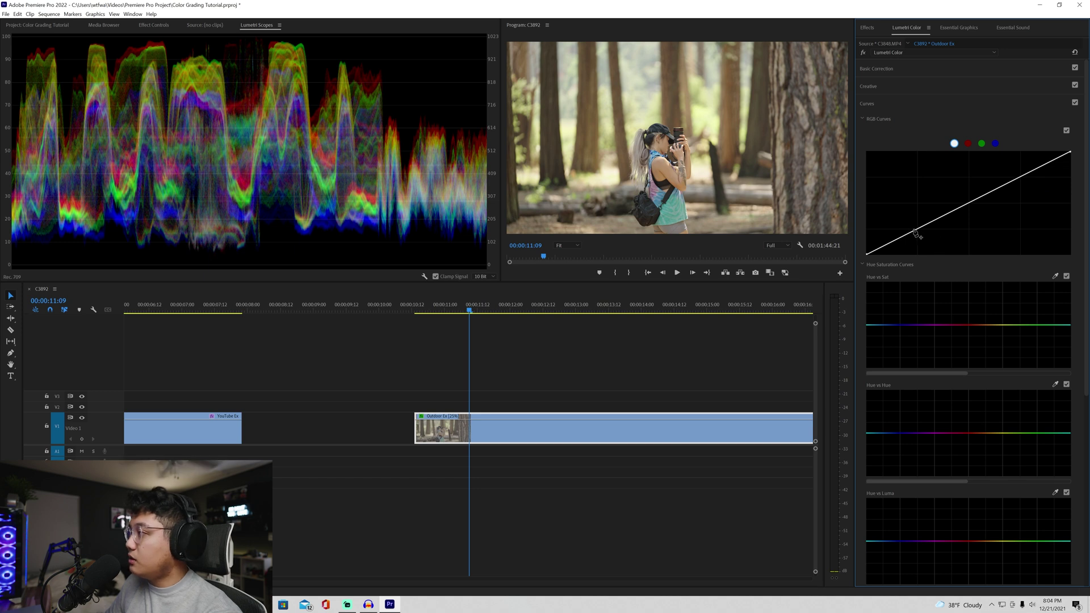
drag(920, 230, 924, 230)
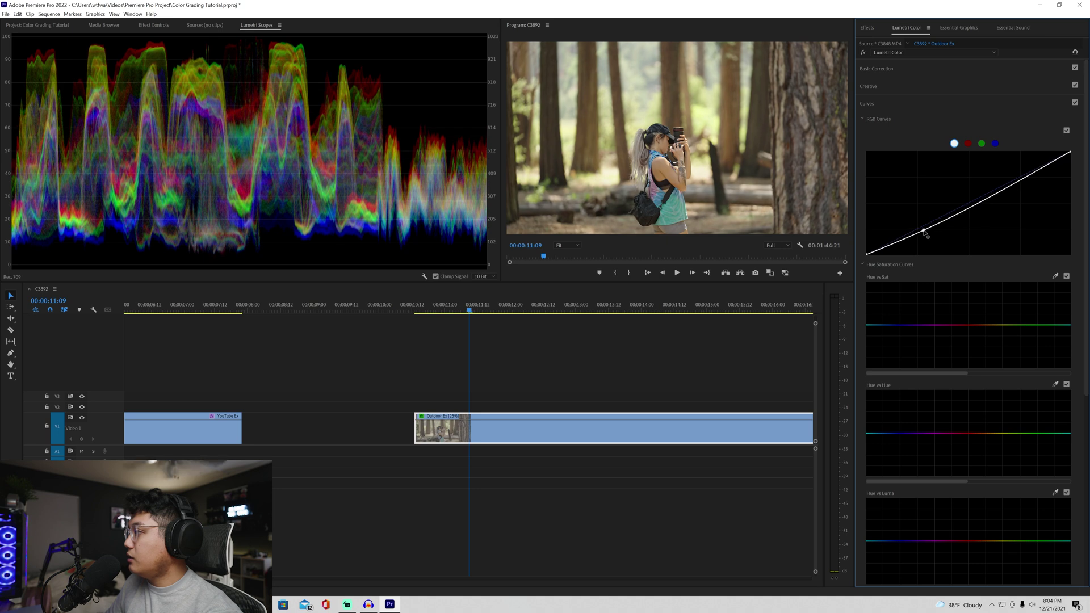
drag(1012, 187, 1007, 178)
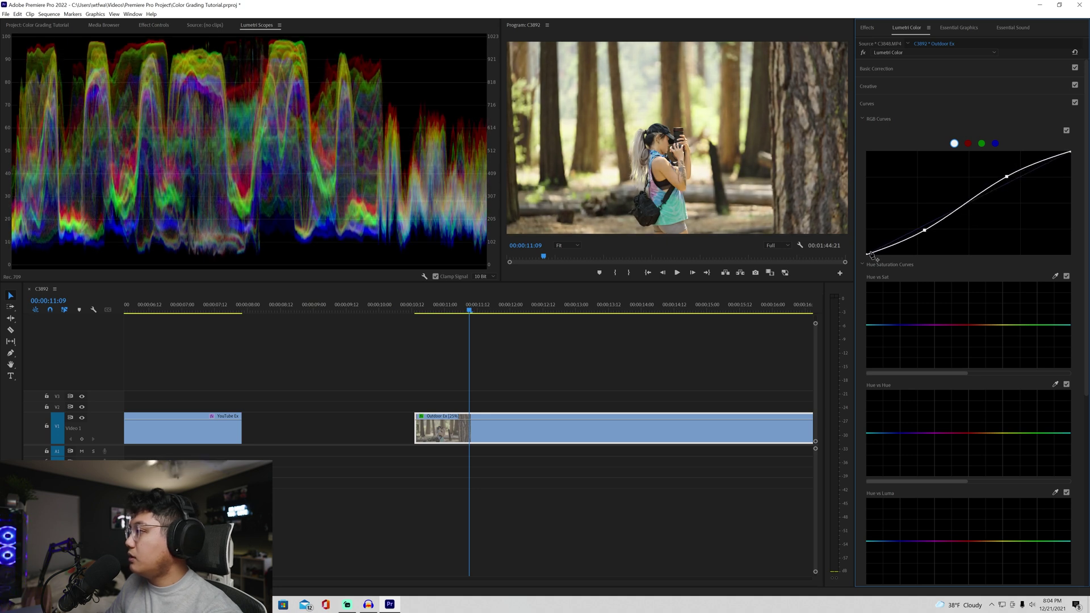
drag(867, 255, 844, 221)
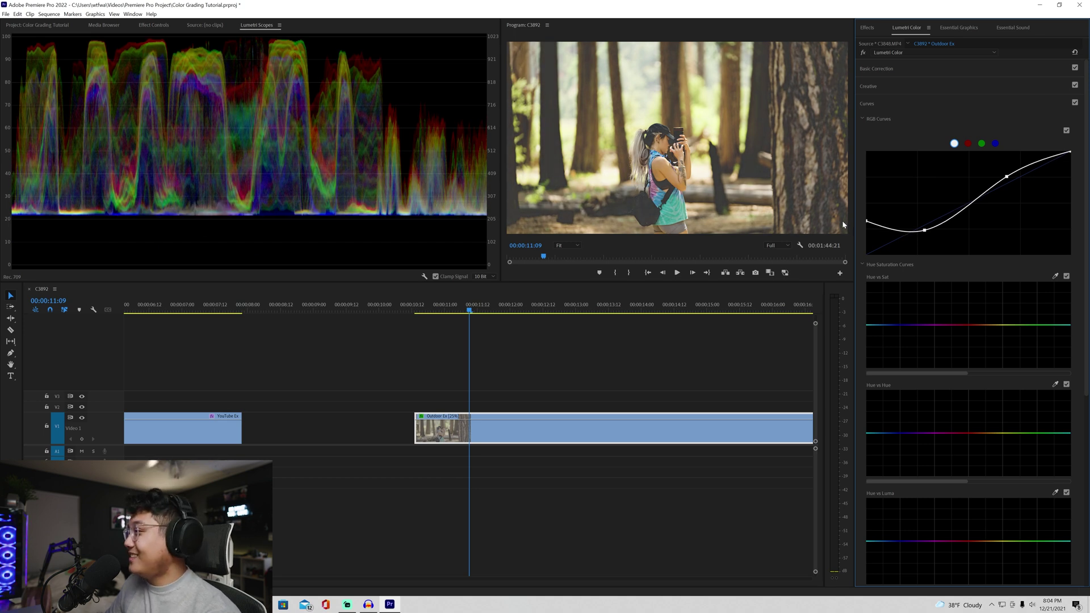
drag(843, 220, 889, 263)
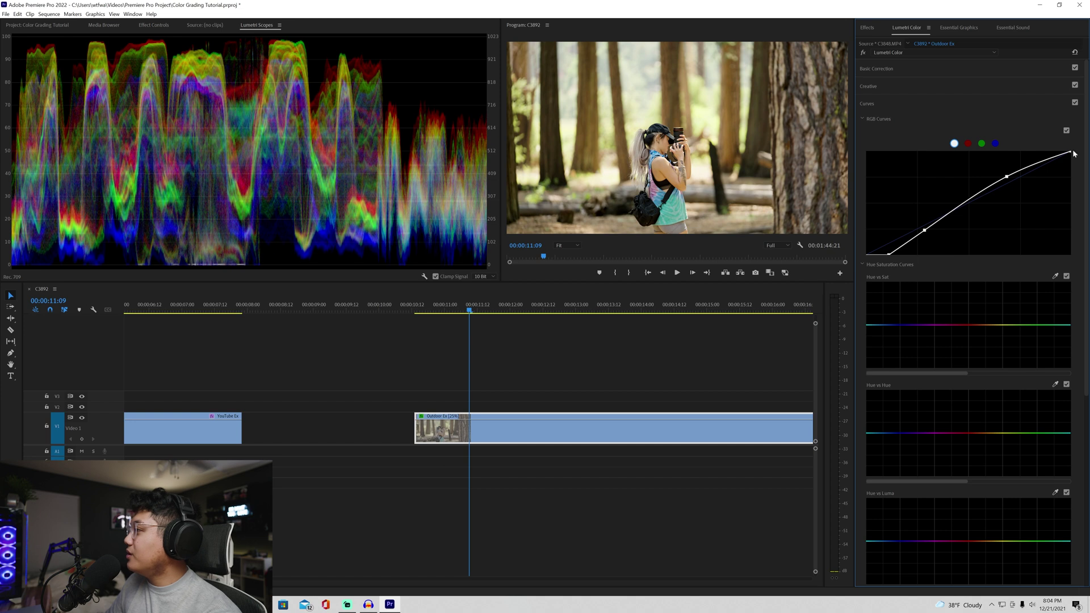
drag(1071, 155, 1055, 142)
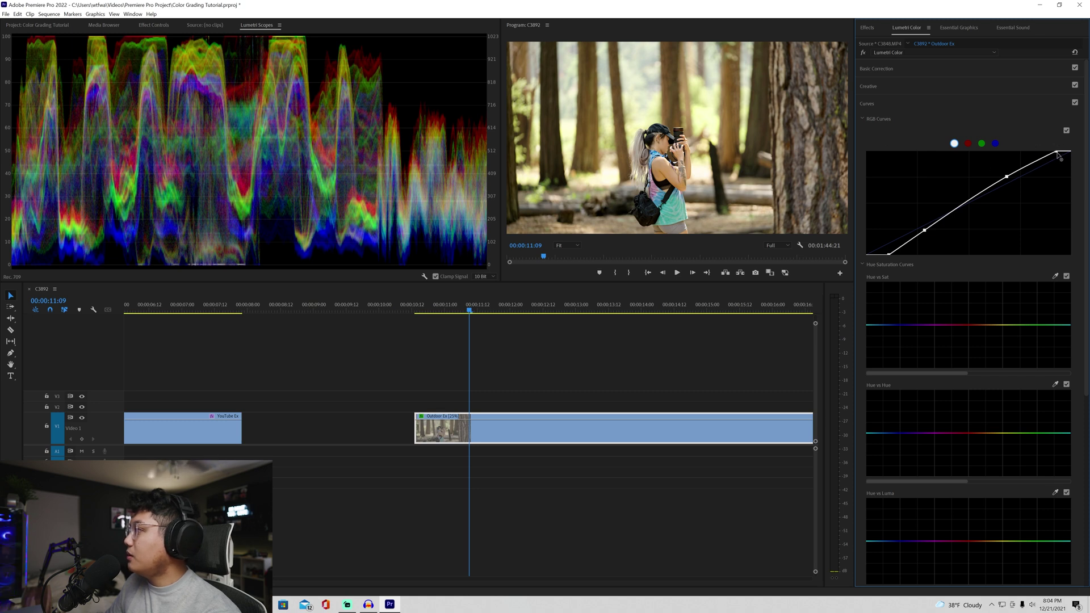
mouse_move(1059, 156)
mouse_down()
mouse_move(1011, 148)
mouse_move(1048, 151)
mouse_up()
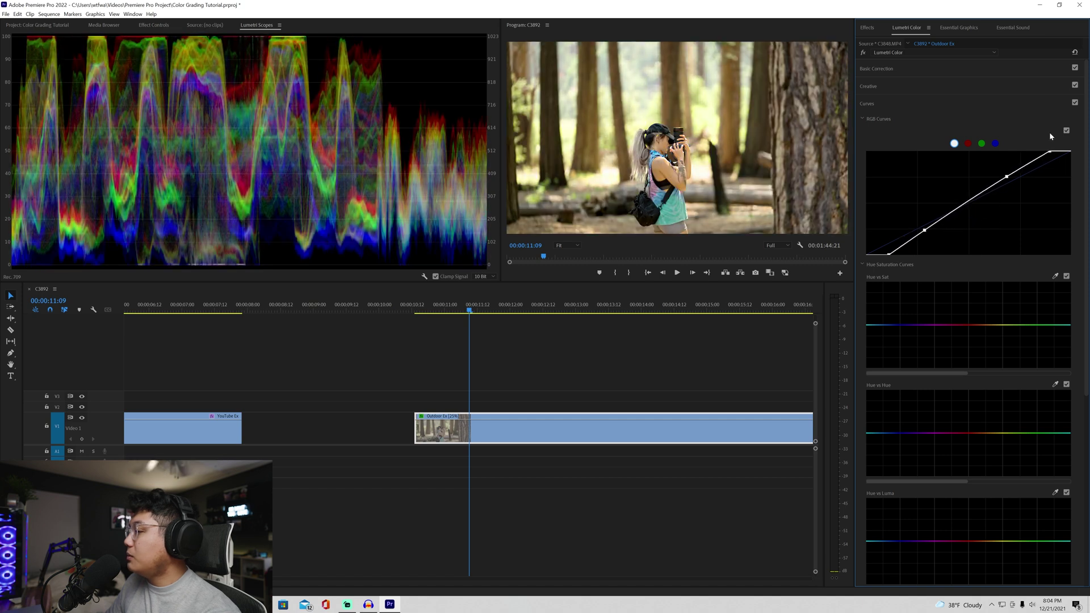
click(862, 117)
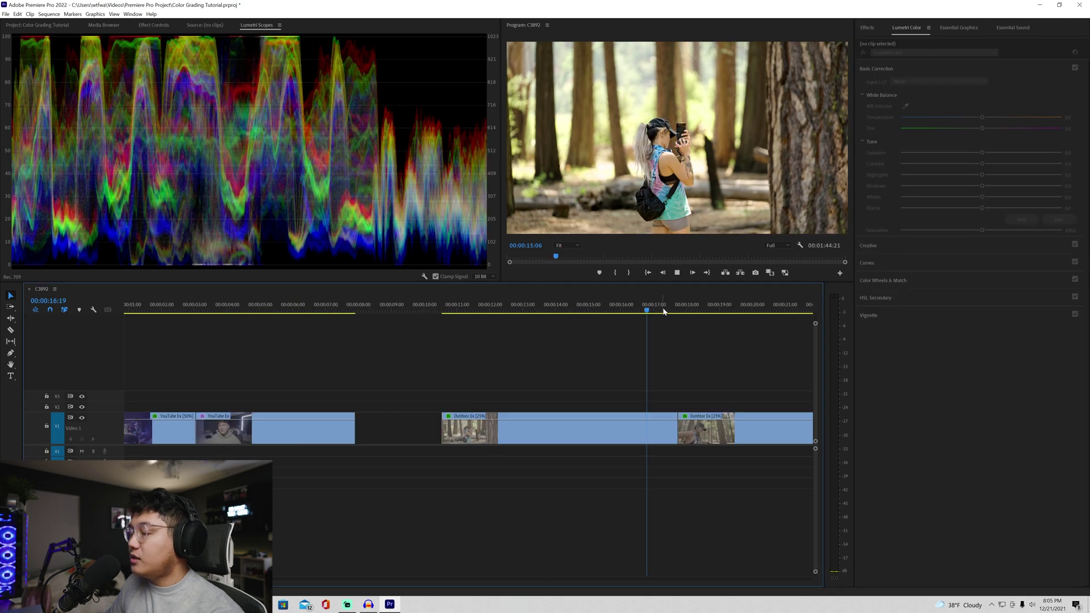
key(space)
Copy the graded Outdoor Ex forest clip's attributes
drag(673, 313, 700, 313)
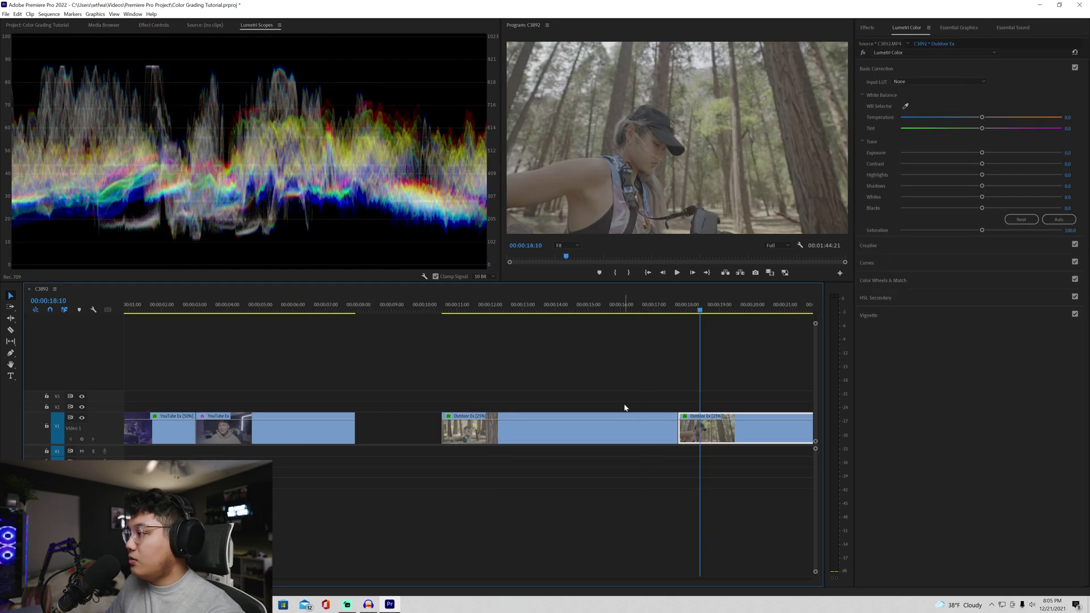
click(610, 310)
right_click(638, 203)
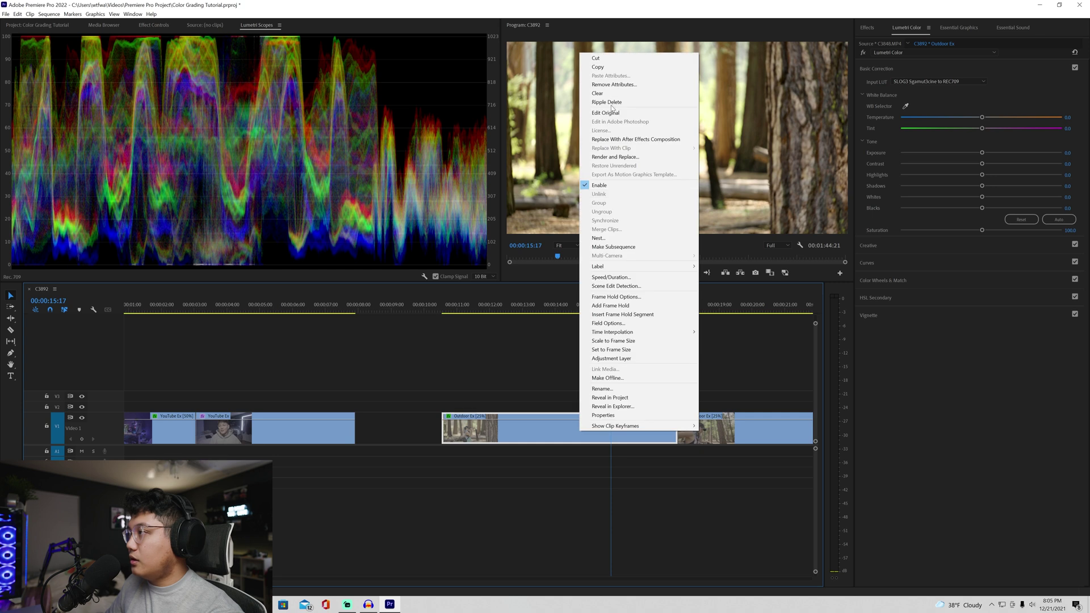
key(Escape)
click(652, 319)
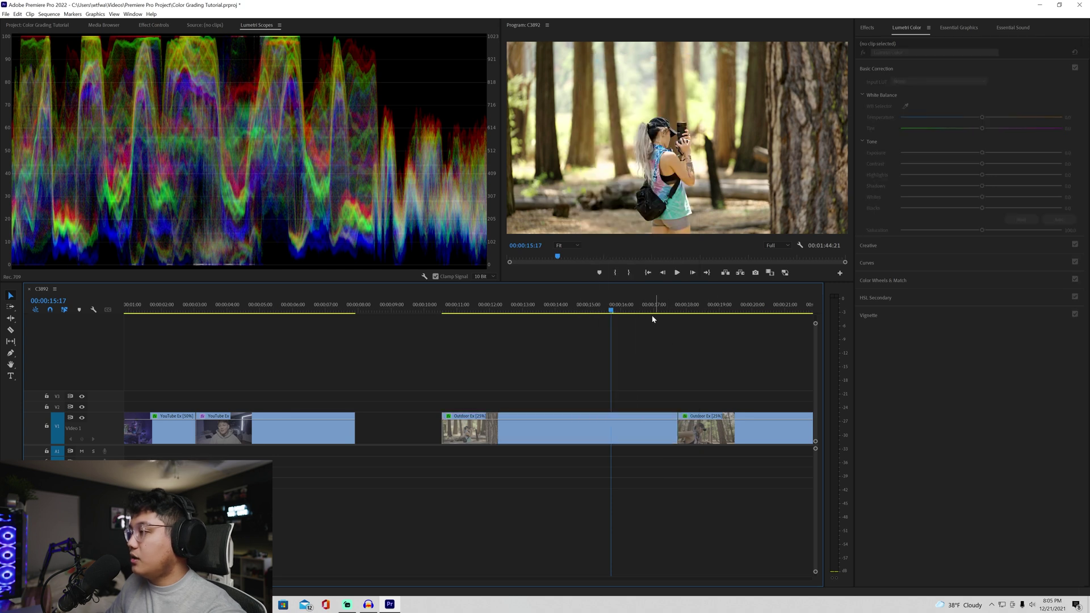
Paste Attributes with Lumetri Color checked onto the last Outdoor Ex clip, then zoom the timeline out
click(701, 307)
right_click(709, 436)
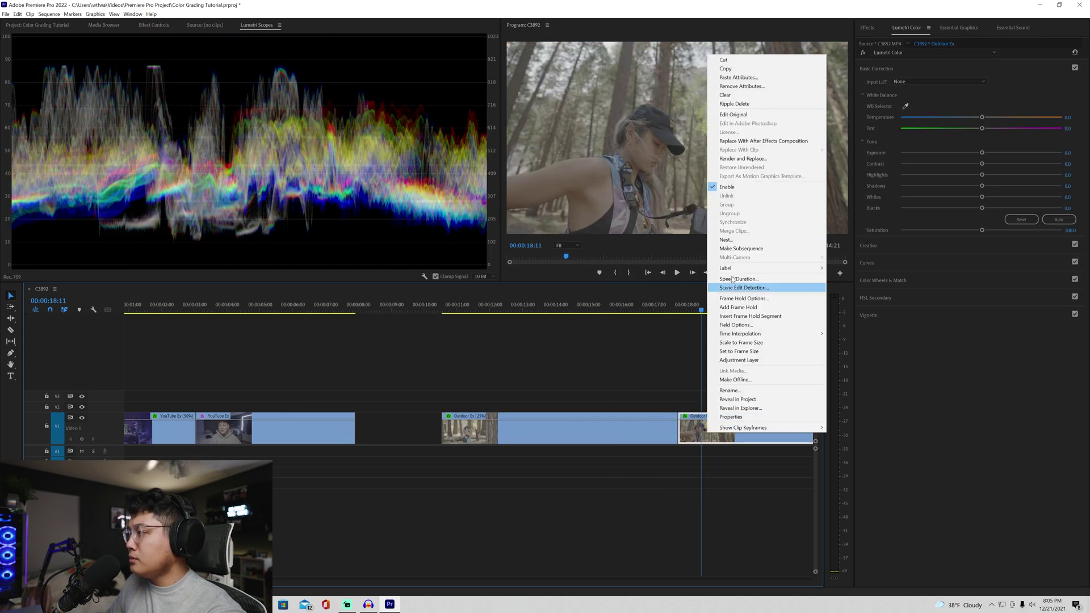
click(727, 84)
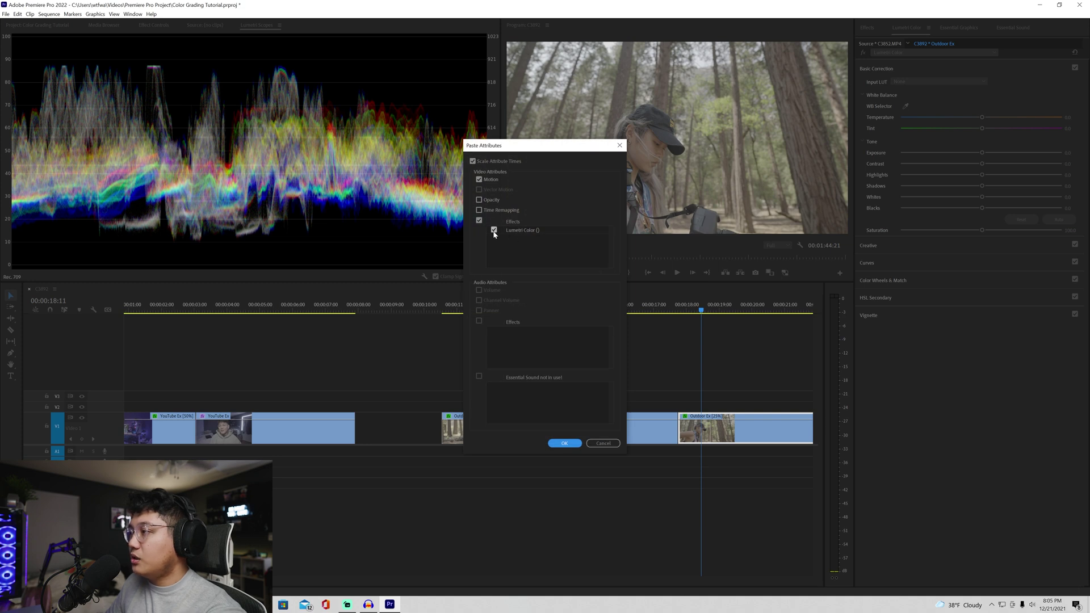
click(565, 443)
click(758, 386)
key(minus)
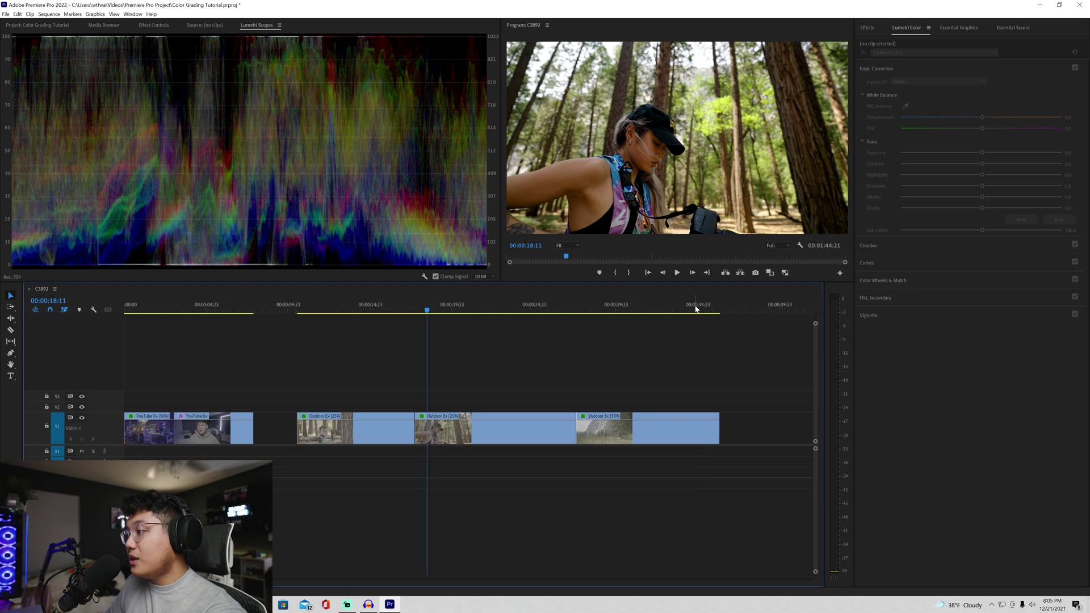
click(521, 422)
Lift the middle Outdoor Ex clip's RGB curve points to brighten shadows, midtones and highlights
click(451, 309)
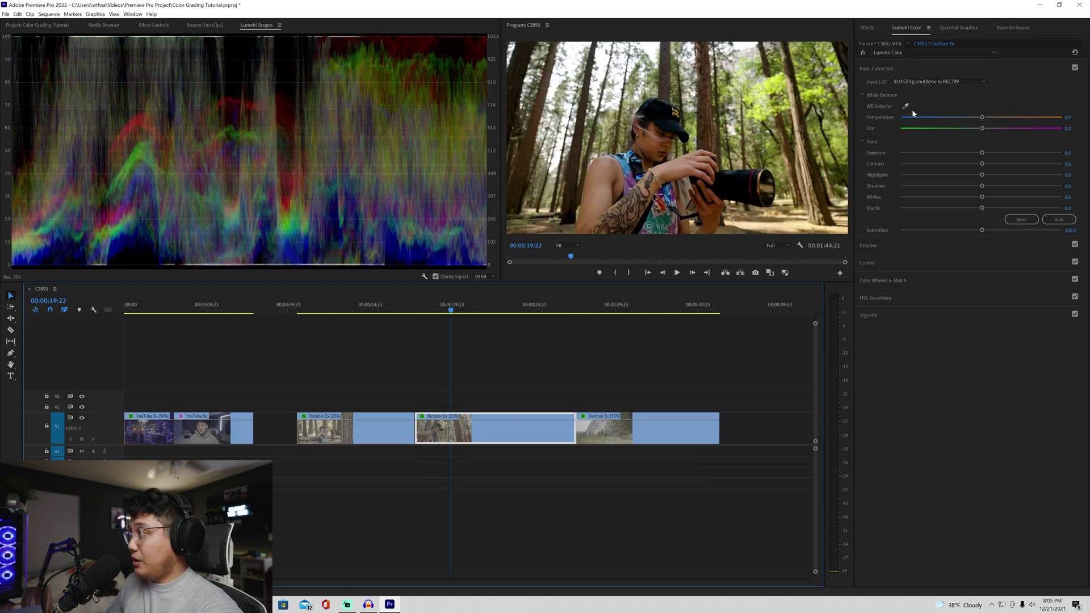
click(937, 263)
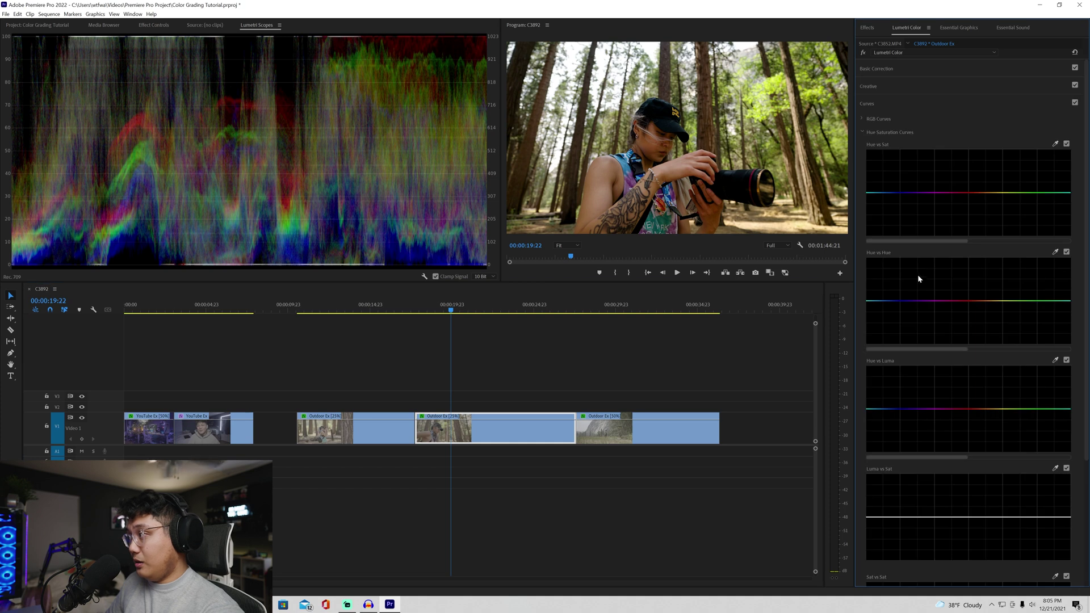
click(860, 119)
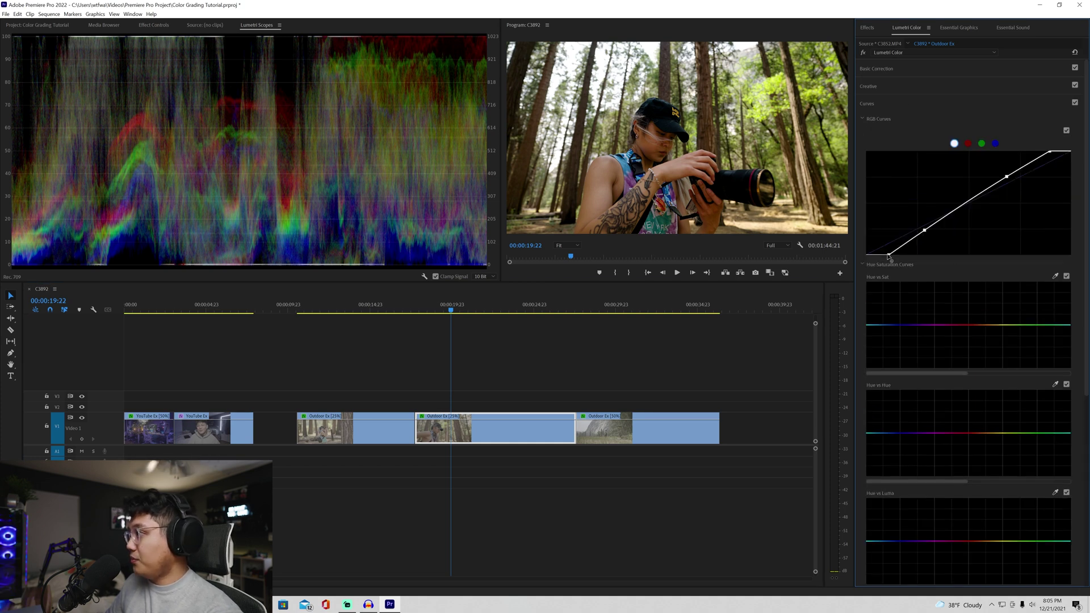
drag(889, 257, 919, 222)
drag(1006, 177, 1068, 147)
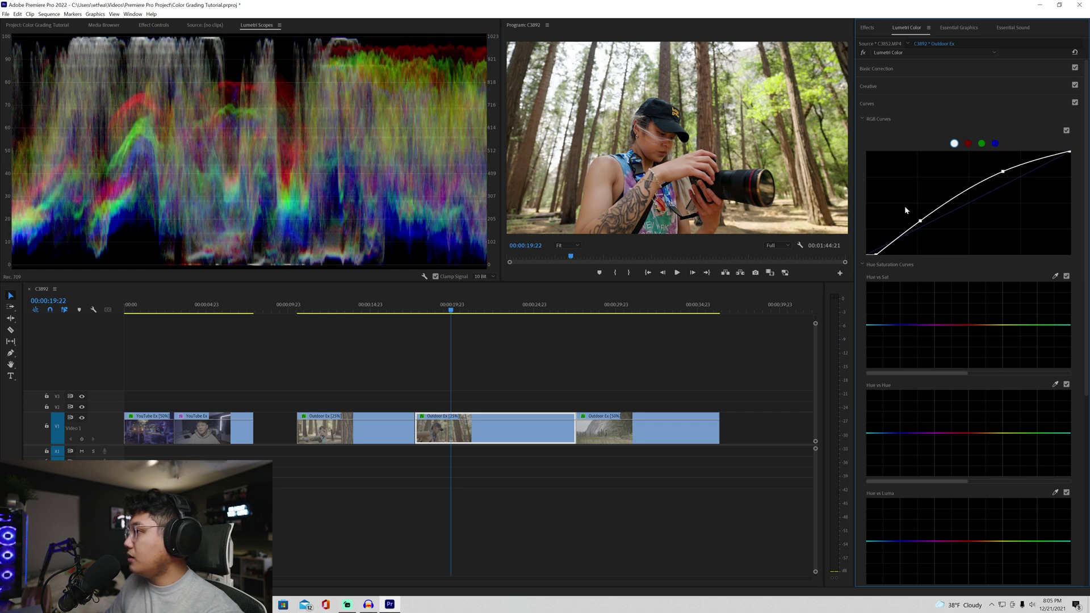
drag(921, 222, 926, 217)
Scrub the timeline from the first outdoor clip into the next to preview them
click(376, 310)
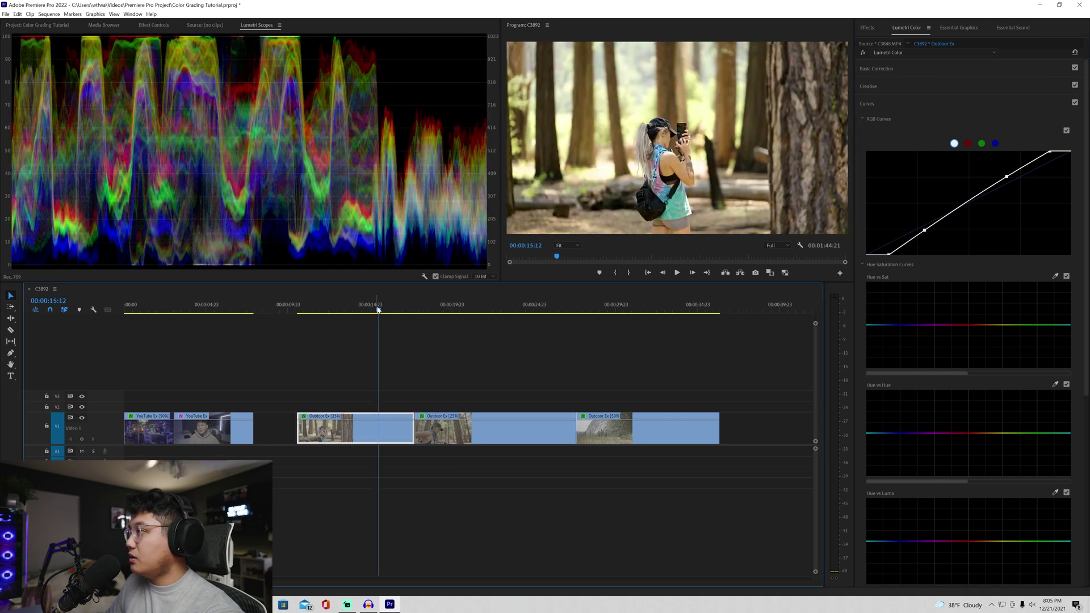
drag(428, 310, 407, 309)
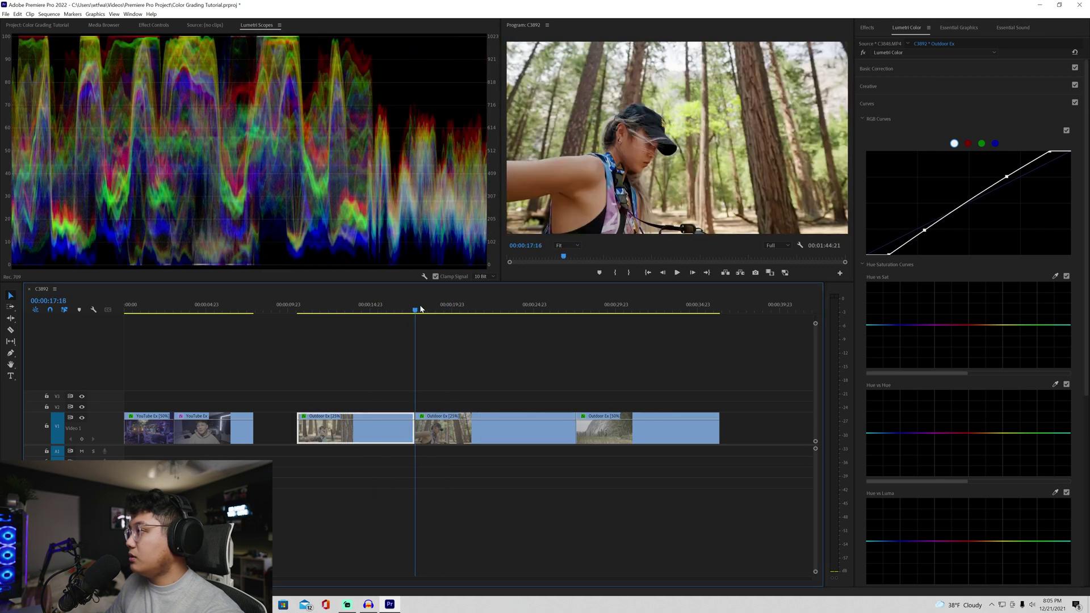
drag(421, 309, 456, 305)
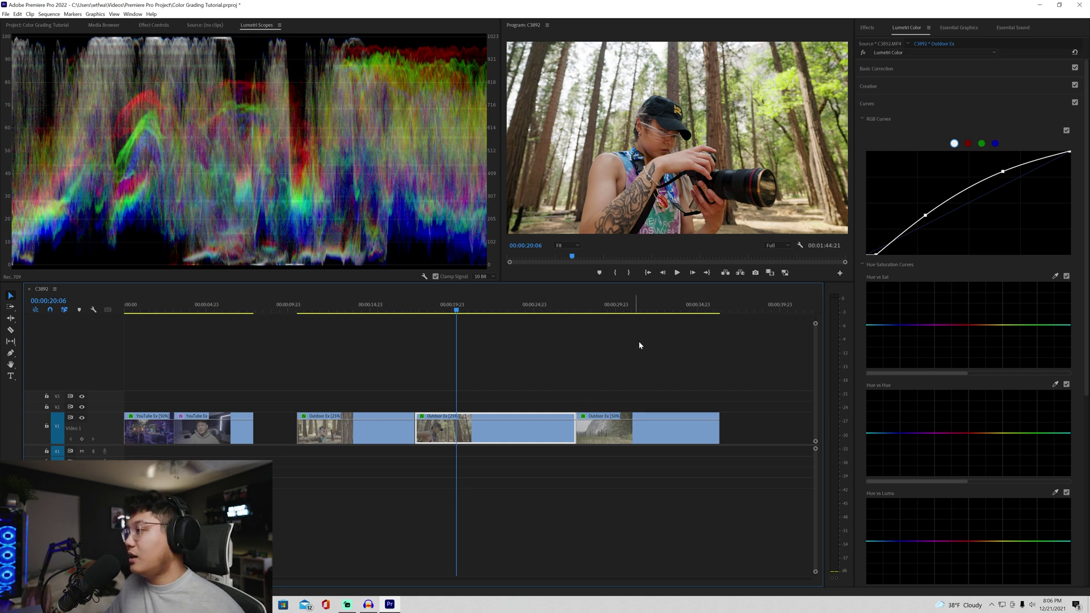
Apply the SLOG3 Sgamut3cine to REC709 input LUT to the last Outdoor Ex meadow clip
drag(574, 306, 603, 307)
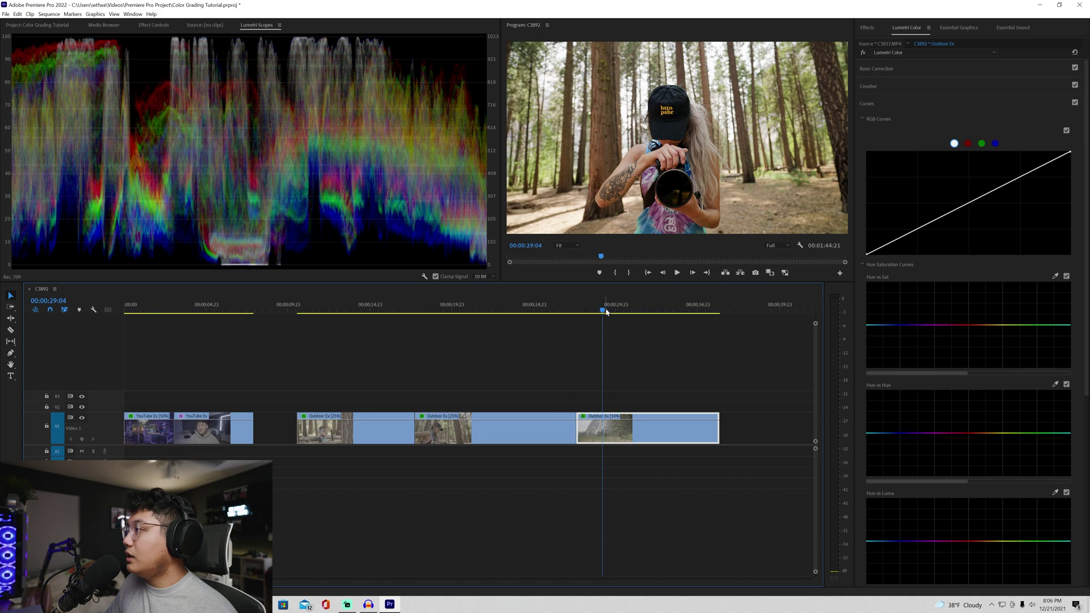
click(876, 69)
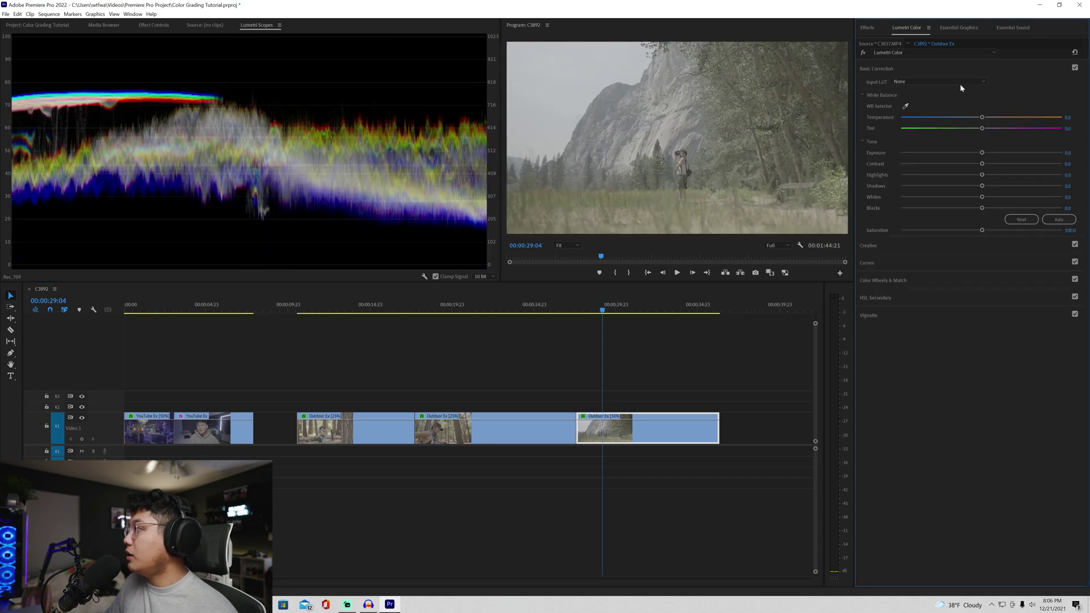
click(960, 82)
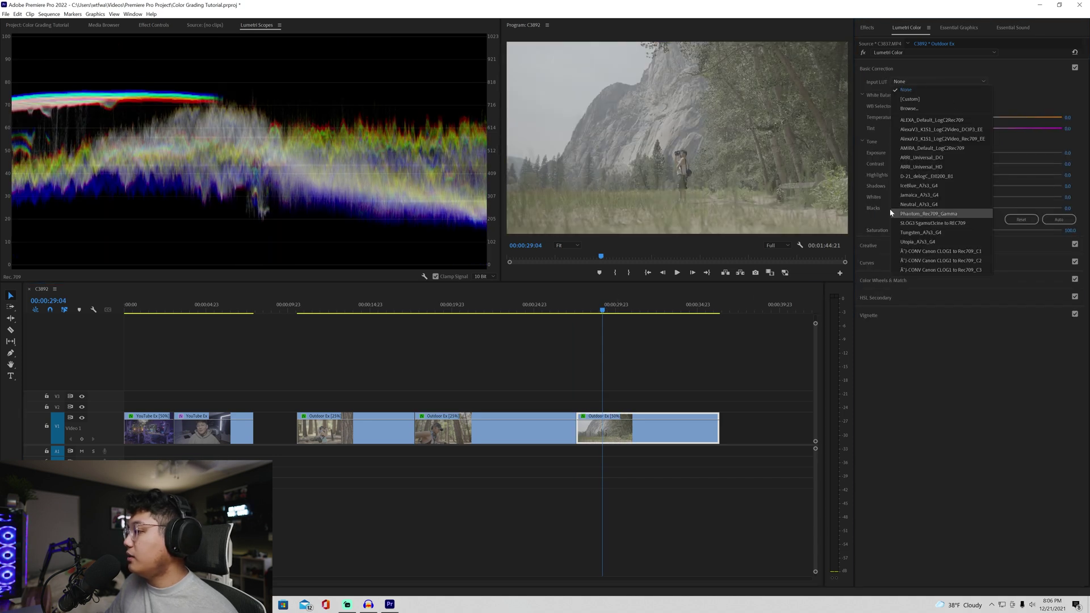
click(946, 223)
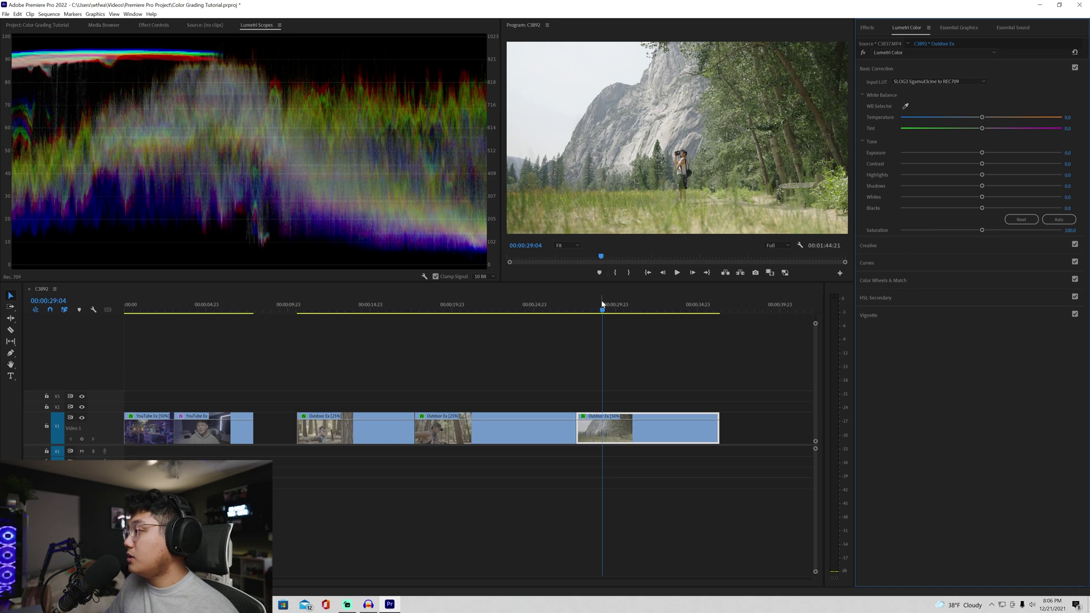
Lower the meadow clip's contrast, deepen blacks and shadows, and warm the temperature
drag(603, 305, 616, 304)
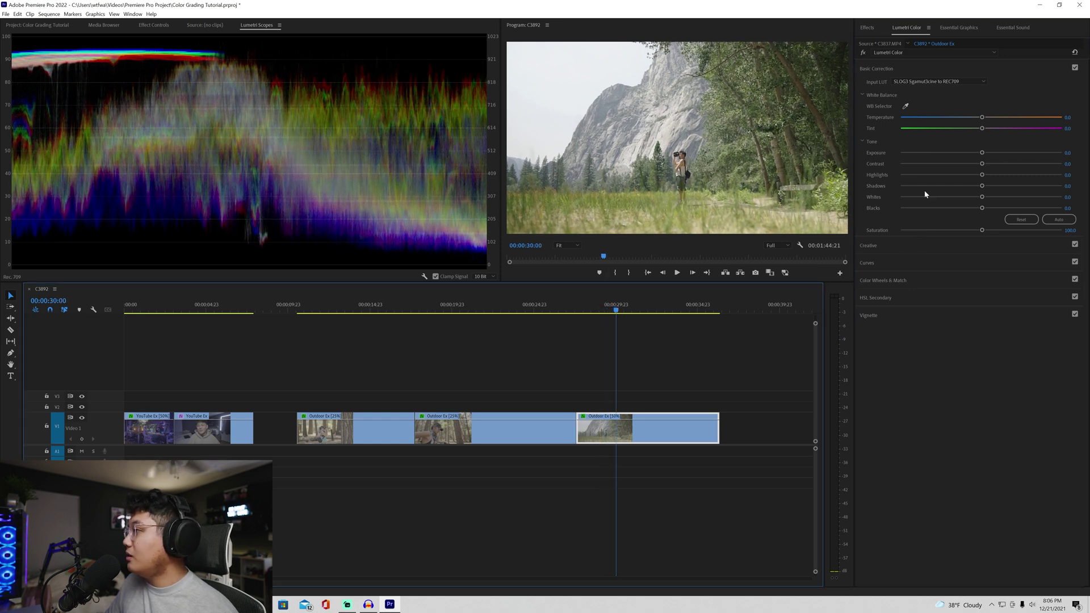
mouse_move(982, 165)
mouse_down()
mouse_move(1014, 164)
mouse_move(996, 176)
mouse_up()
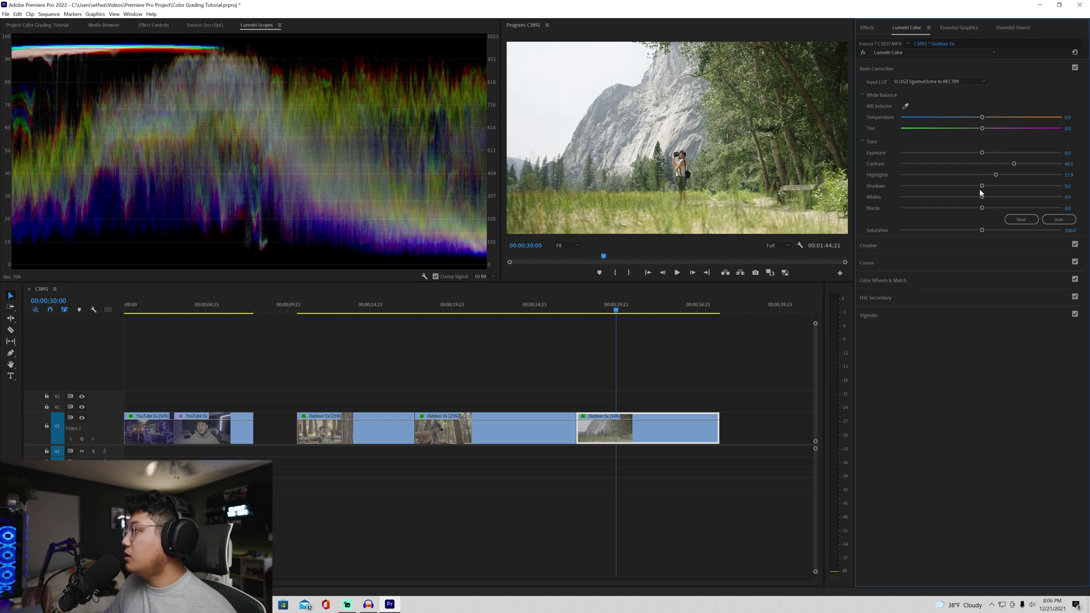
drag(970, 211, 992, 199)
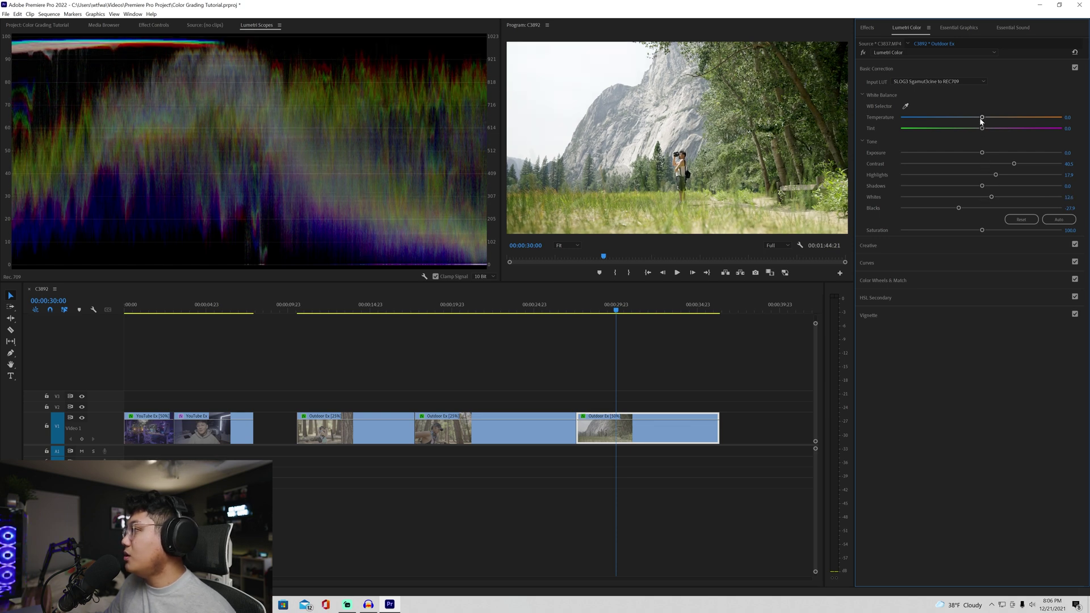
drag(982, 121, 1006, 117)
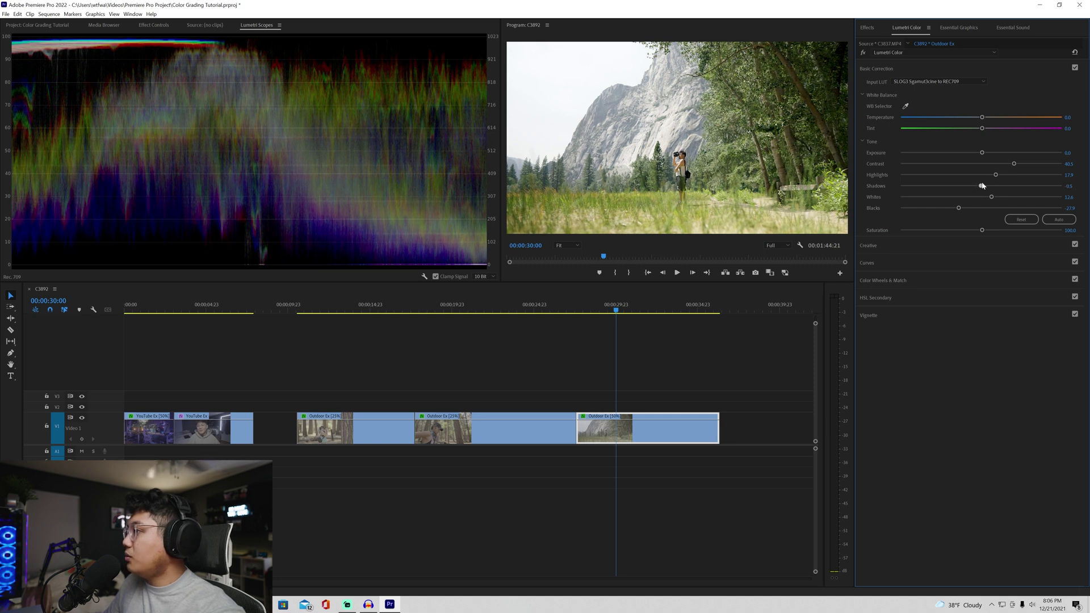
mouse_move(965, 185)
mouse_down()
mouse_move(952, 185)
mouse_move(967, 186)
mouse_up()
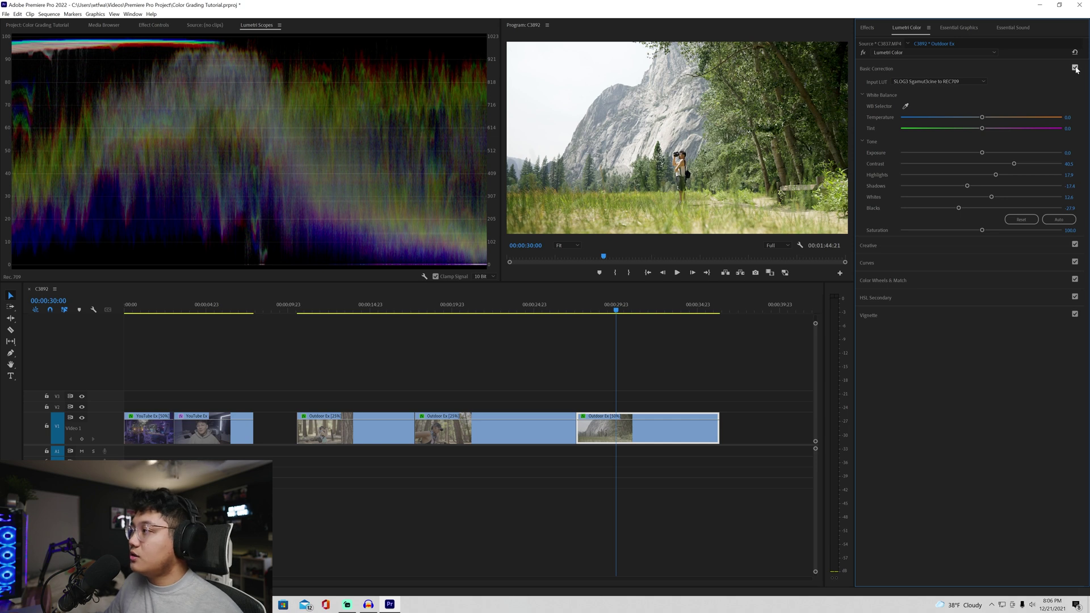
Play back the graded meadow clip, zoom out the timeline, and move to the wedding clip
drag(668, 307, 679, 301)
key(space)
key(minus)
click(482, 307)
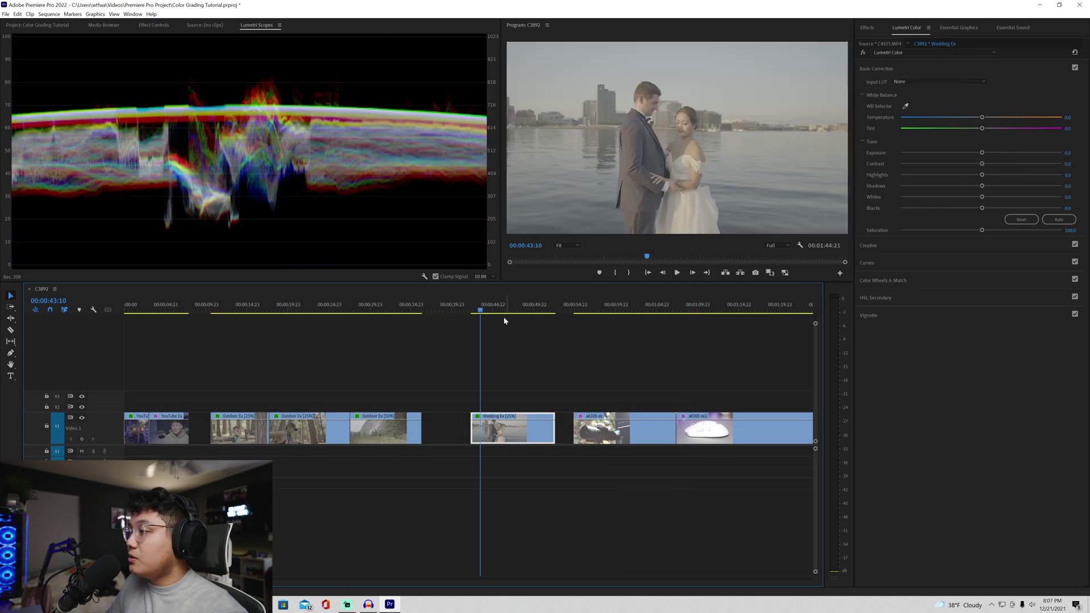
Review the Wedding Ex clip and apply the SLOG3 Sgamut3cine to REC709 input LUT
key(space)
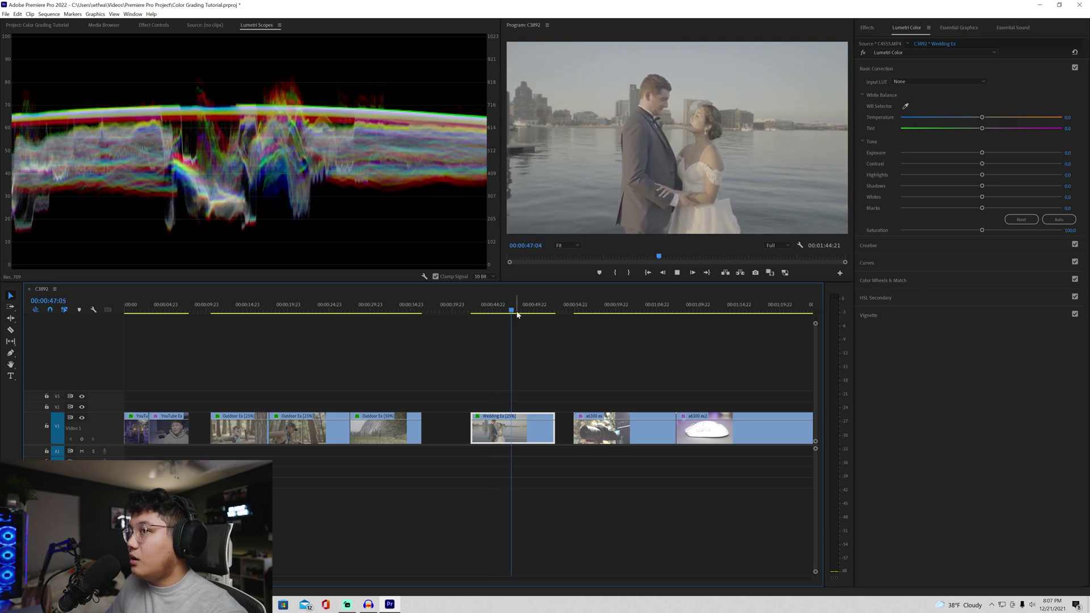
key(space)
click(950, 81)
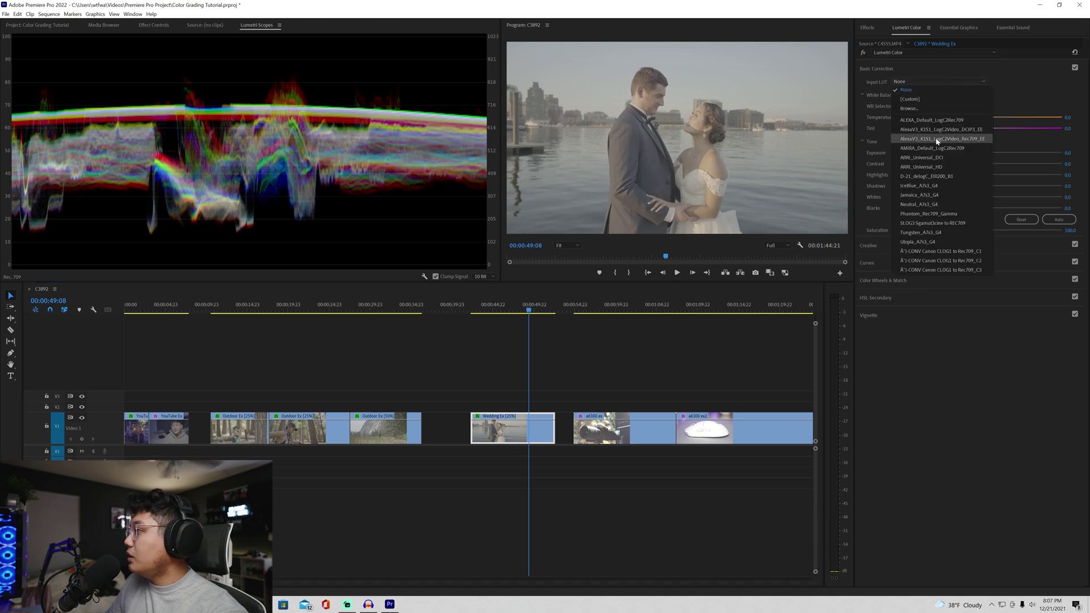
click(933, 222)
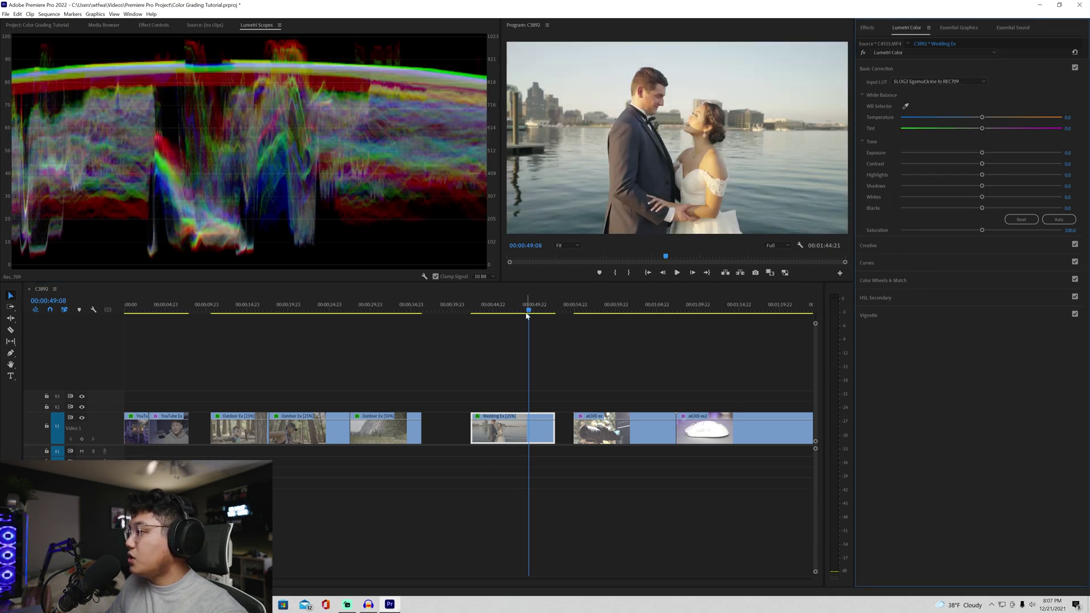
Preview the wedding clip from its start and increase its contrast
click(476, 312)
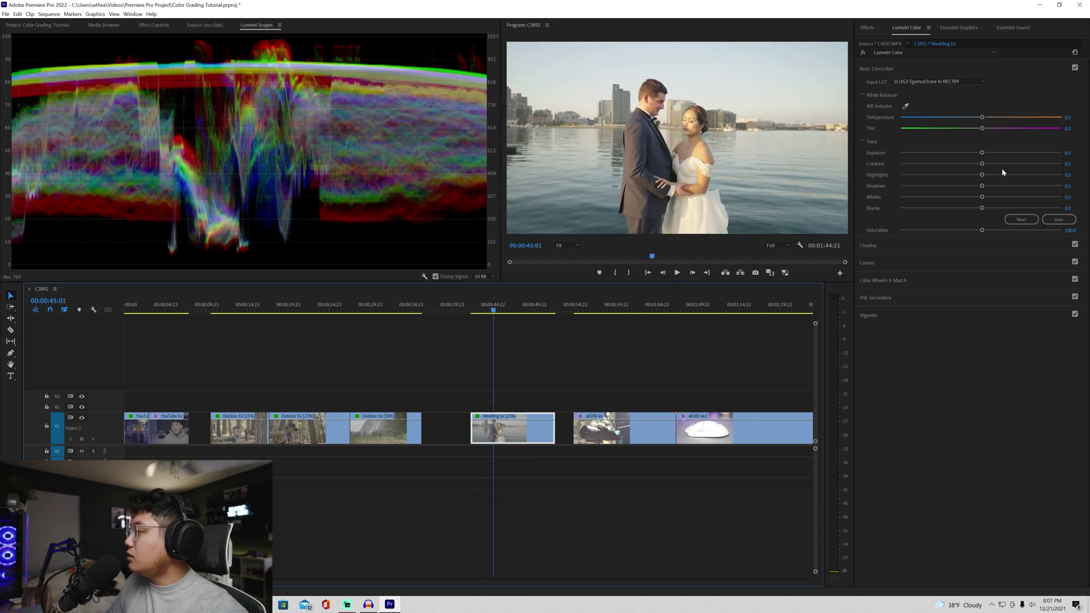
key(space)
drag(983, 165, 1010, 163)
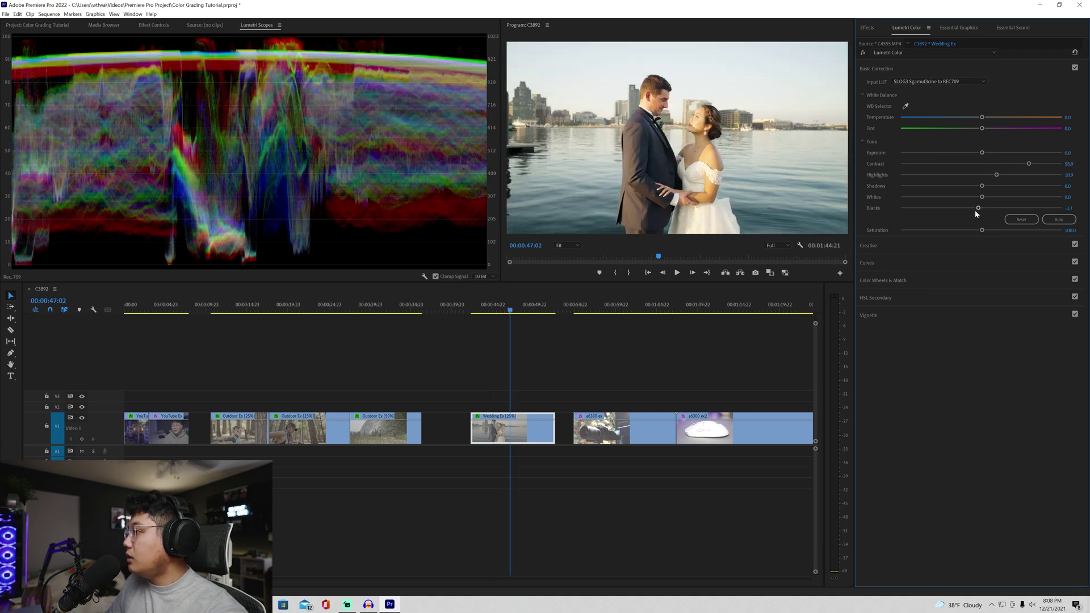
In Curves, bump one hue on Hue vs Hue and pull its saturation down on Hue vs Sat
click(884, 263)
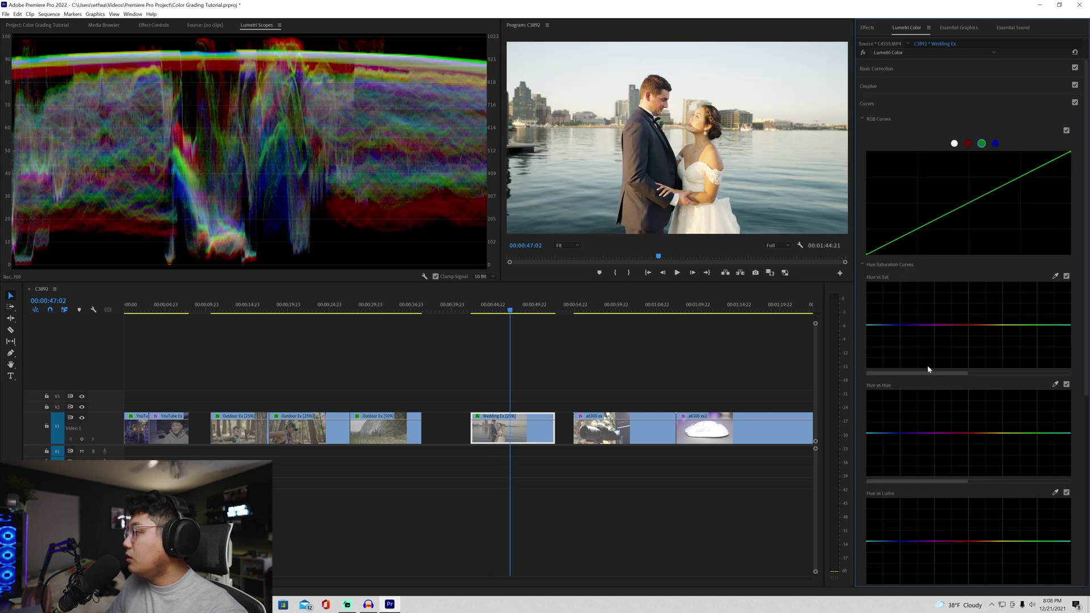
click(954, 143)
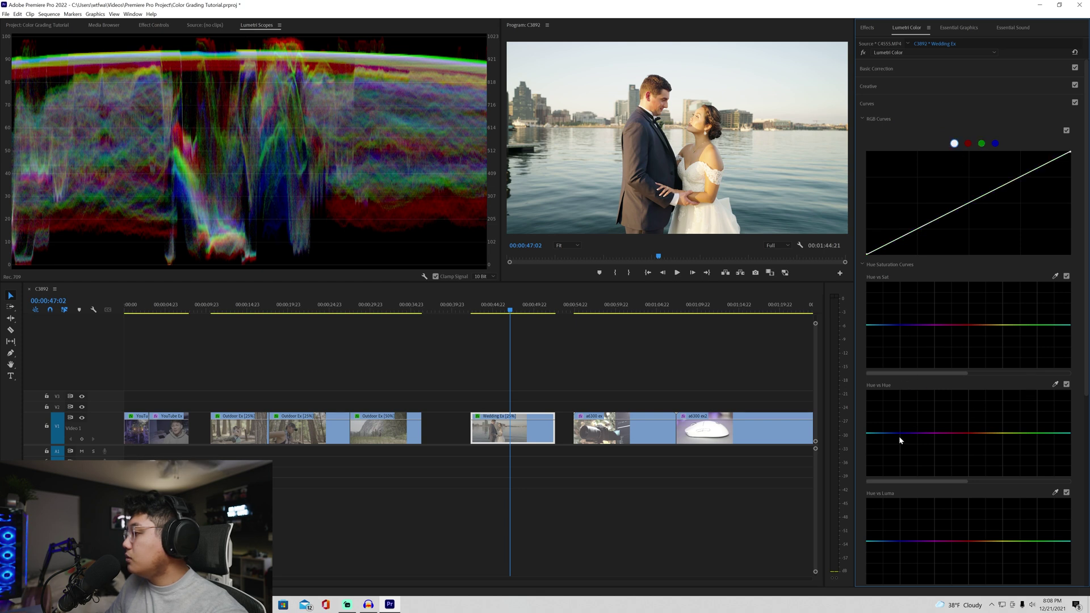
drag(890, 433, 895, 421)
click(908, 325)
click(874, 324)
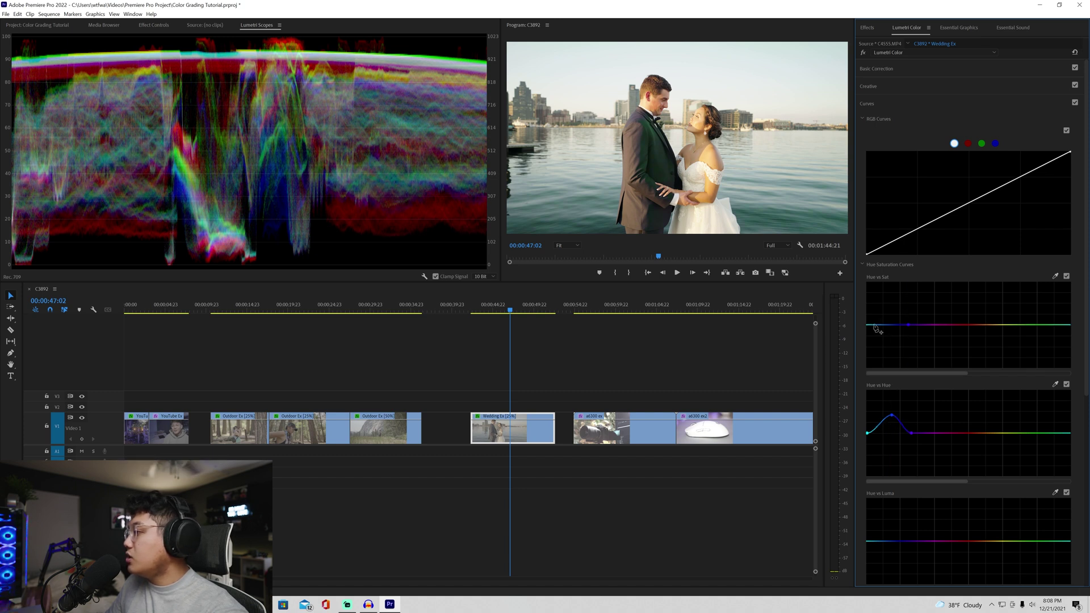
drag(890, 325, 888, 368)
Play the wedding clip with Curves toggled off and back on to compare the result
key(j)
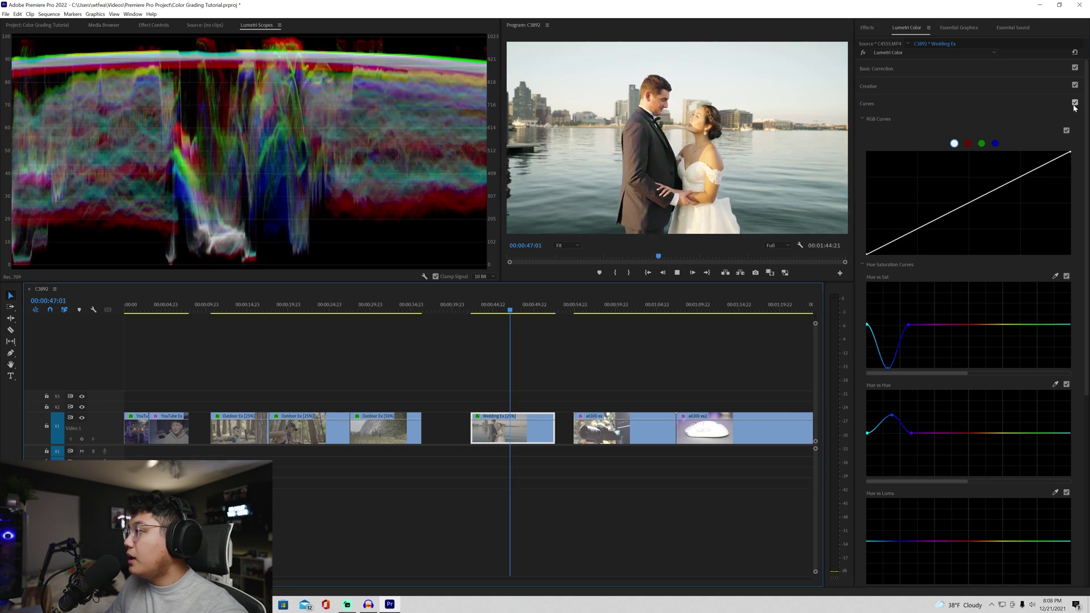
key(space)
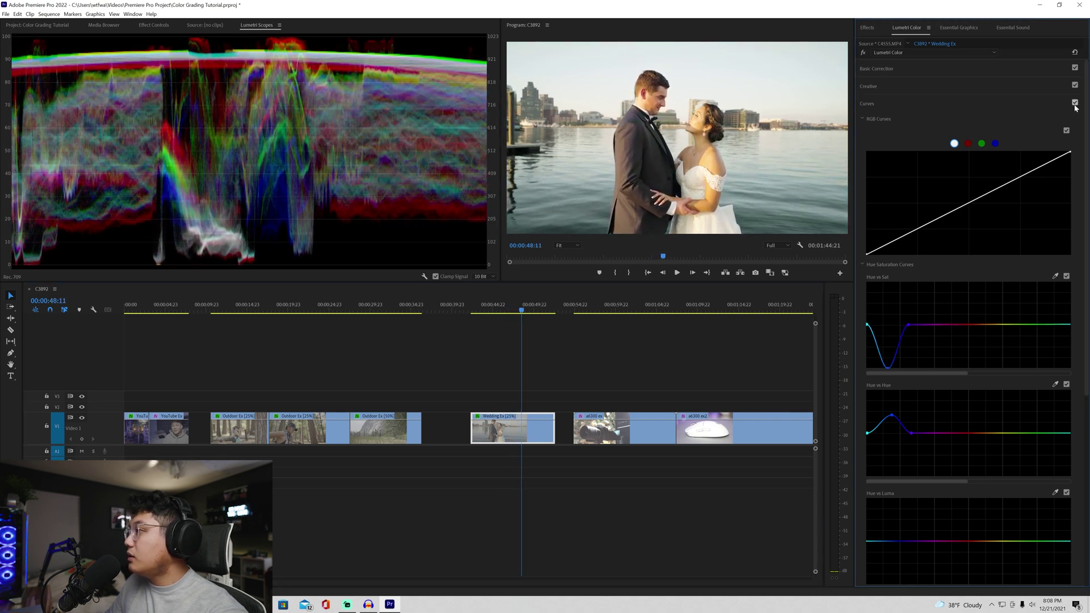
click(1074, 102)
key(space)
click(476, 301)
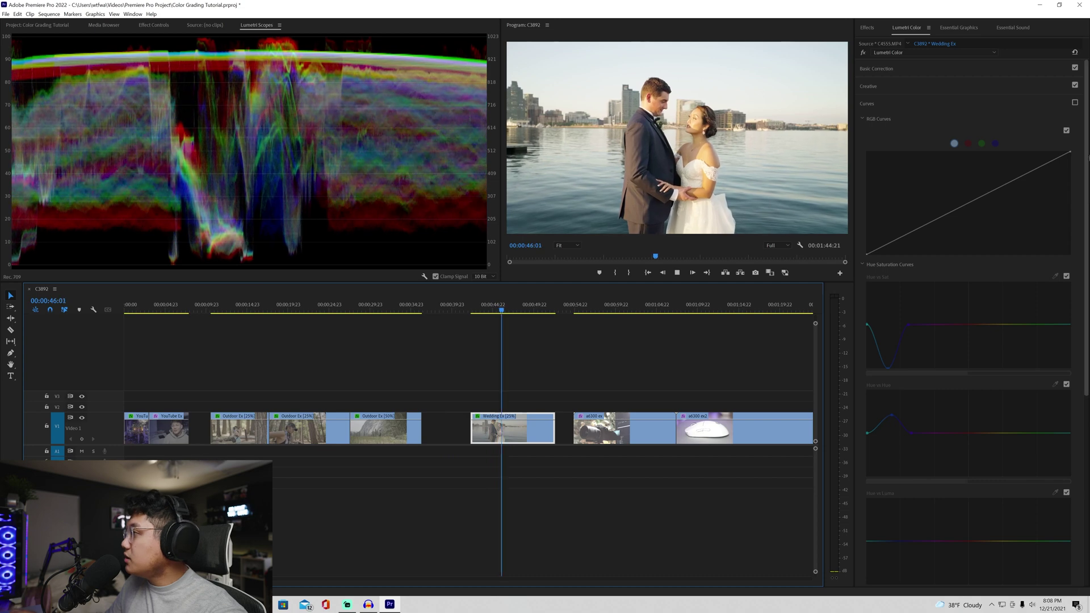
click(526, 304)
click(1074, 103)
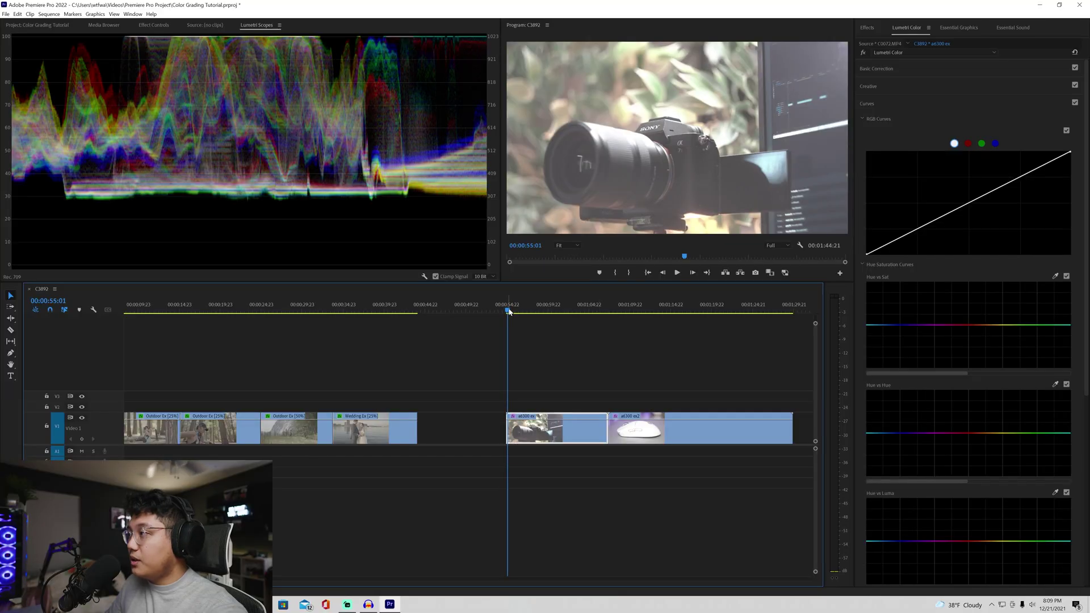
Preview the a6300 camera and mouse clips, then return to the camera clip's Basic Correction
scroll(523, 309, down, 2)
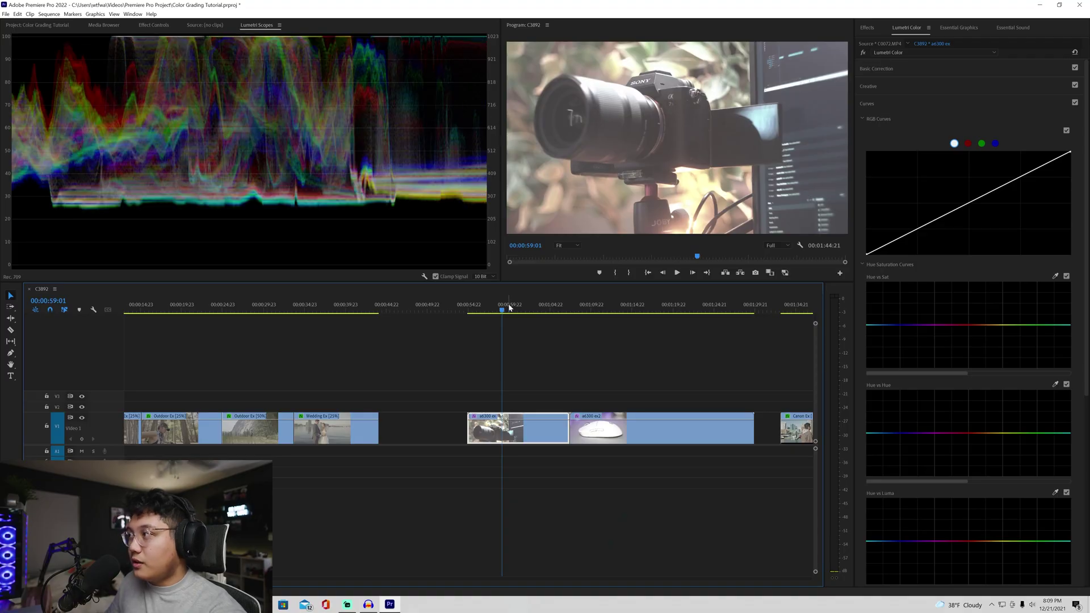
drag(522, 307, 536, 306)
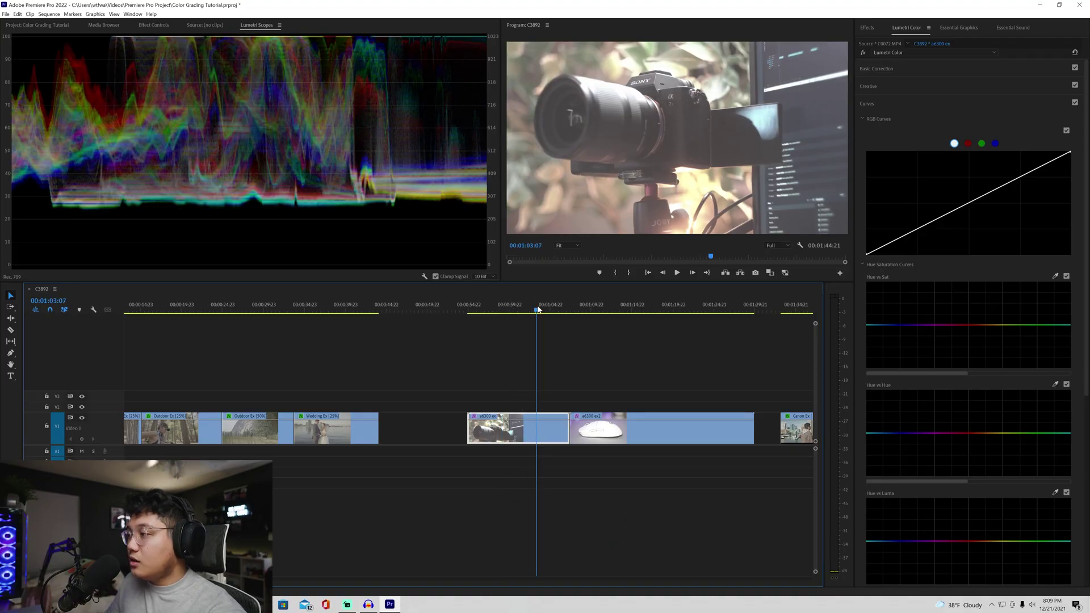
click(486, 306)
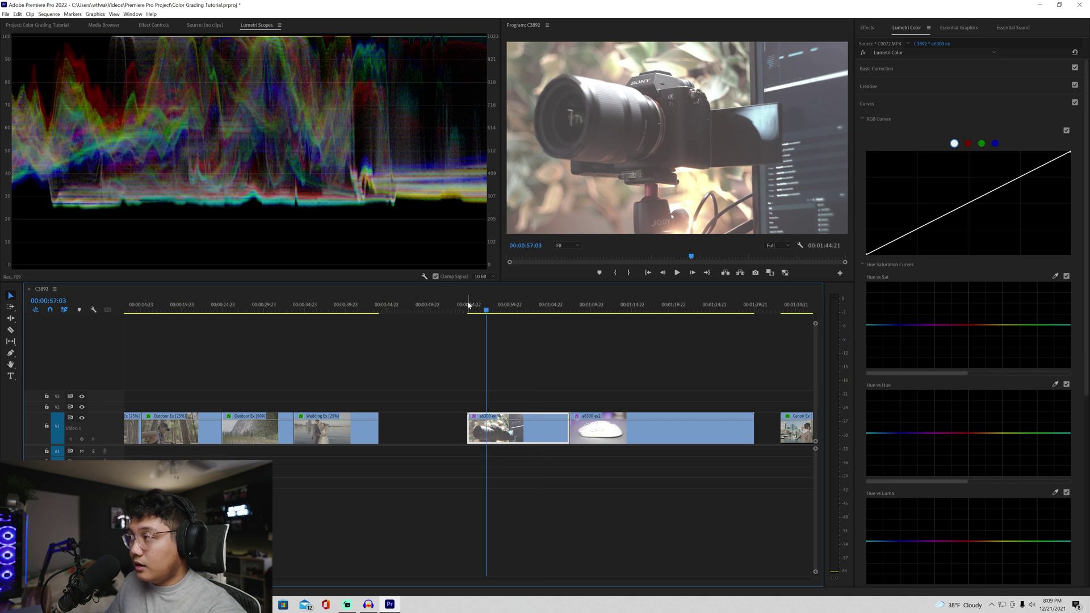
key(space)
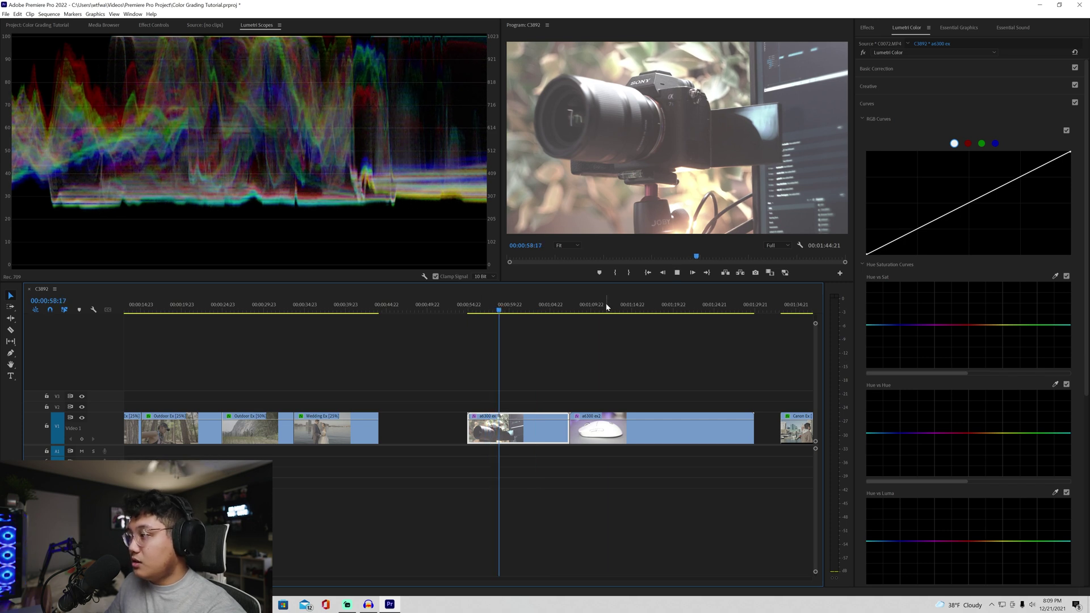
click(606, 306)
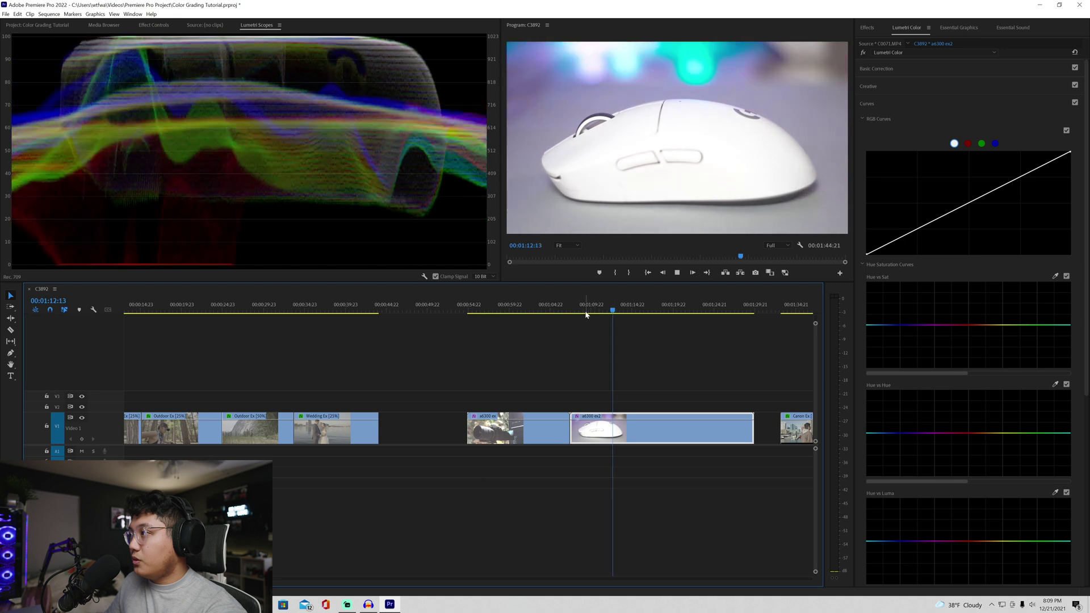
click(479, 309)
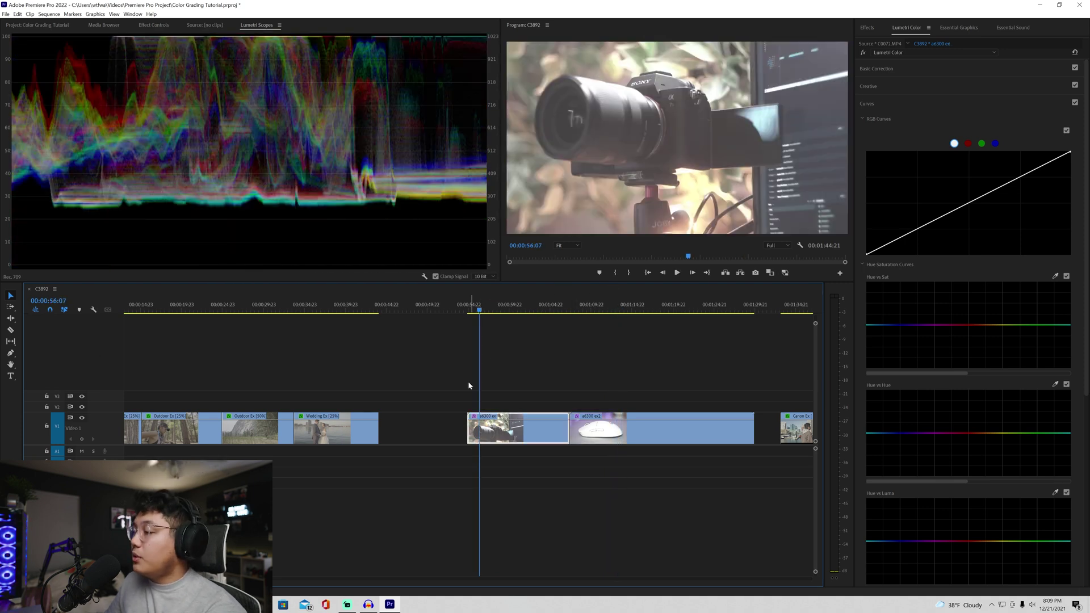
click(951, 70)
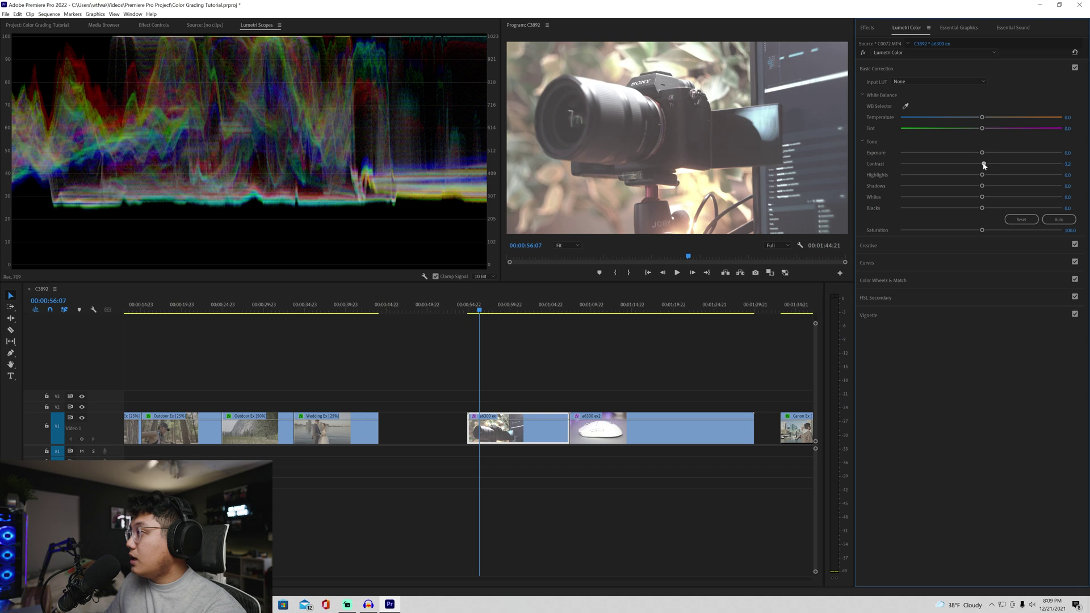
Raise camera clip contrast to about 80, deepen blacks, lower whites, warm slightly, saturation 115
drag(982, 163, 1046, 163)
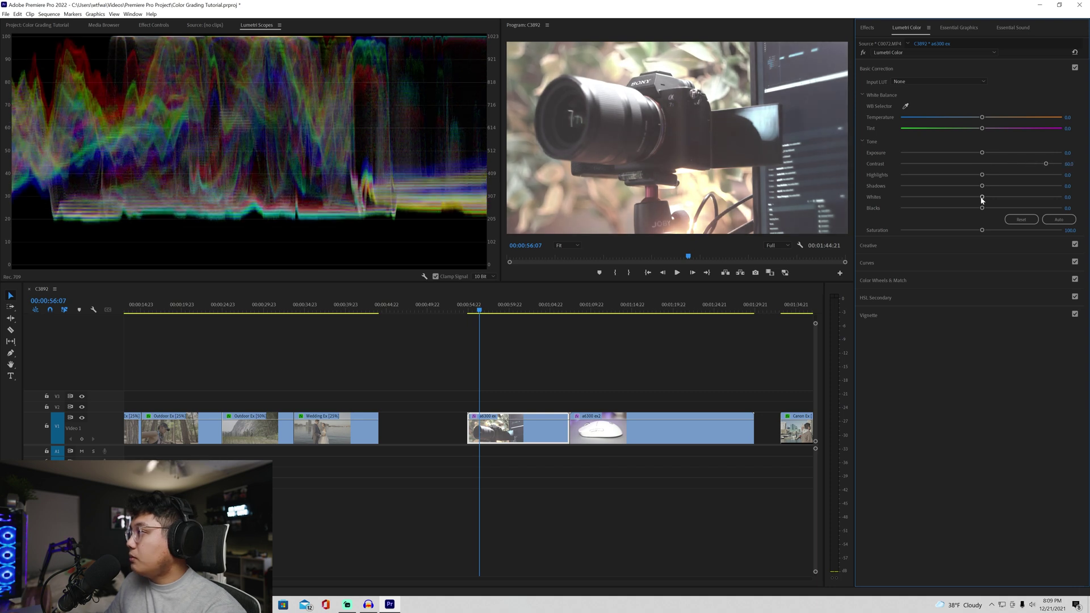
drag(961, 210, 952, 210)
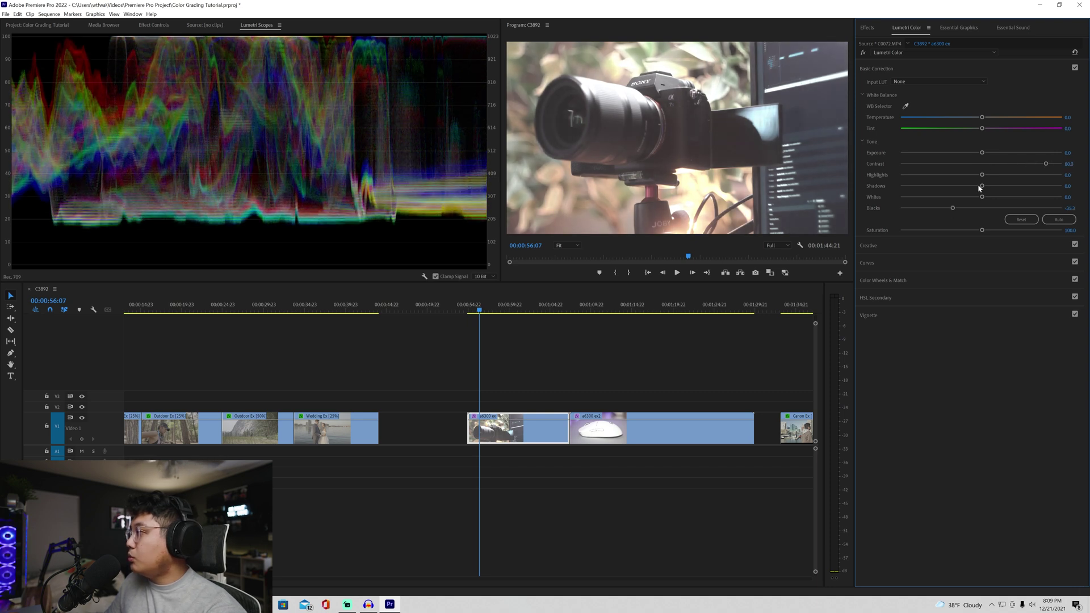
drag(981, 175, 956, 187)
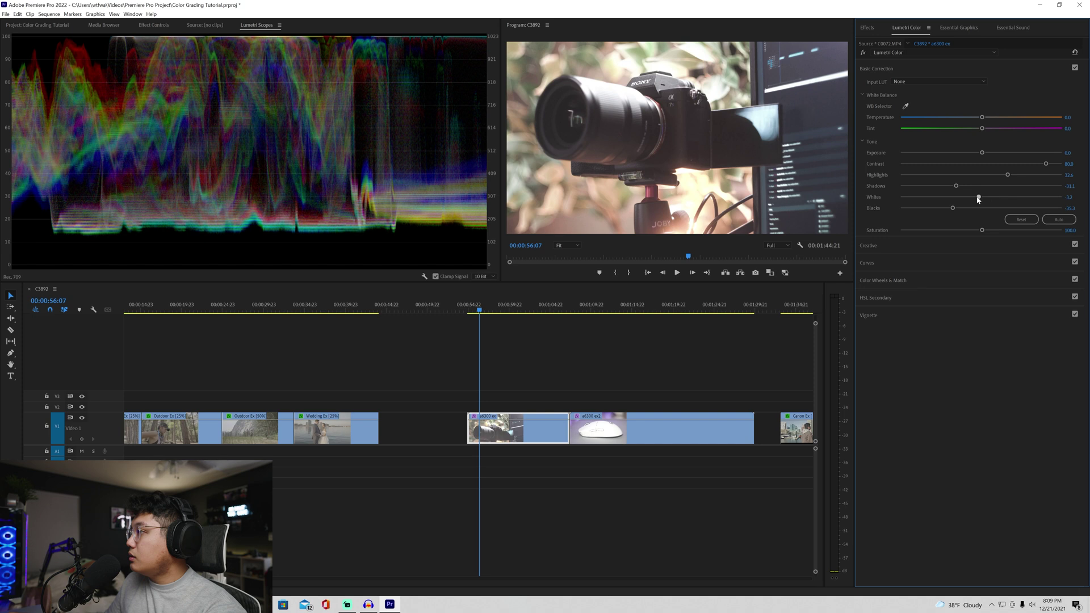
drag(978, 198, 964, 197)
drag(982, 117, 988, 117)
click(989, 117)
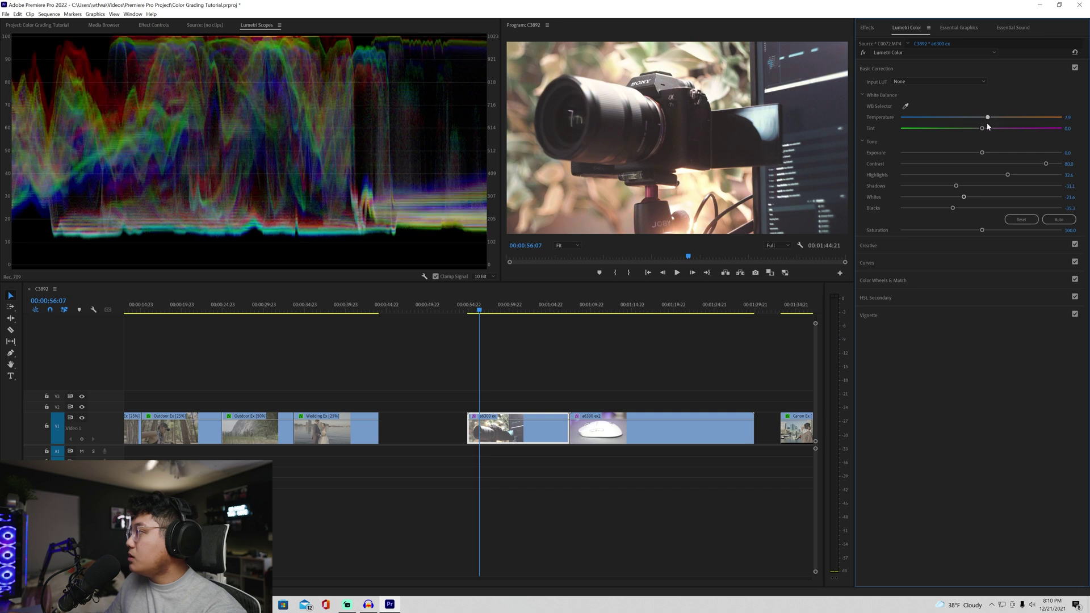
drag(995, 229, 980, 228)
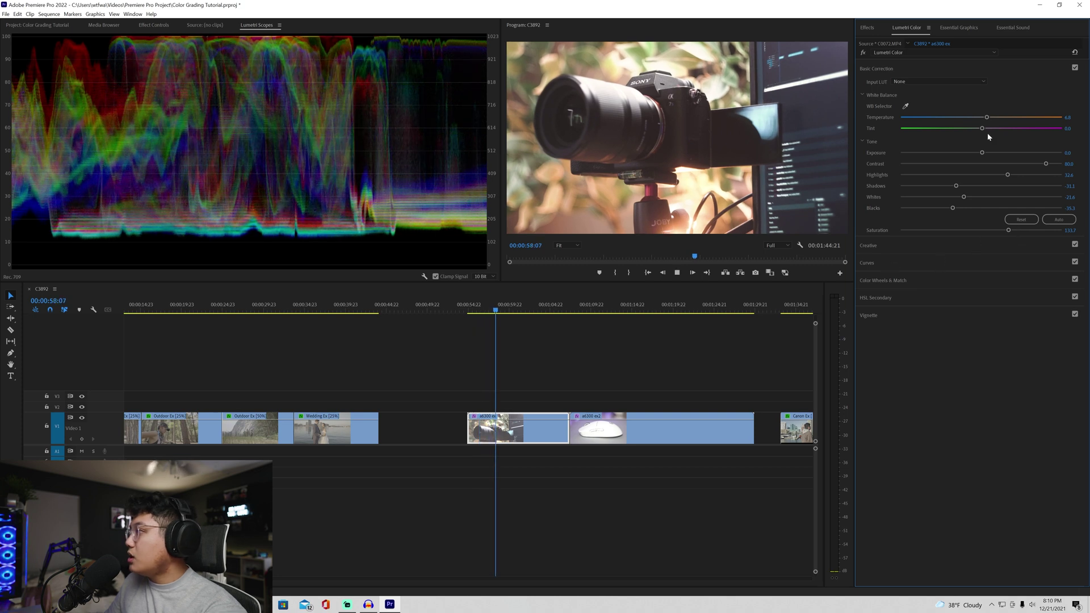
Toggle Basic Correction off and on to compare the camera clip's grade
click(1075, 68)
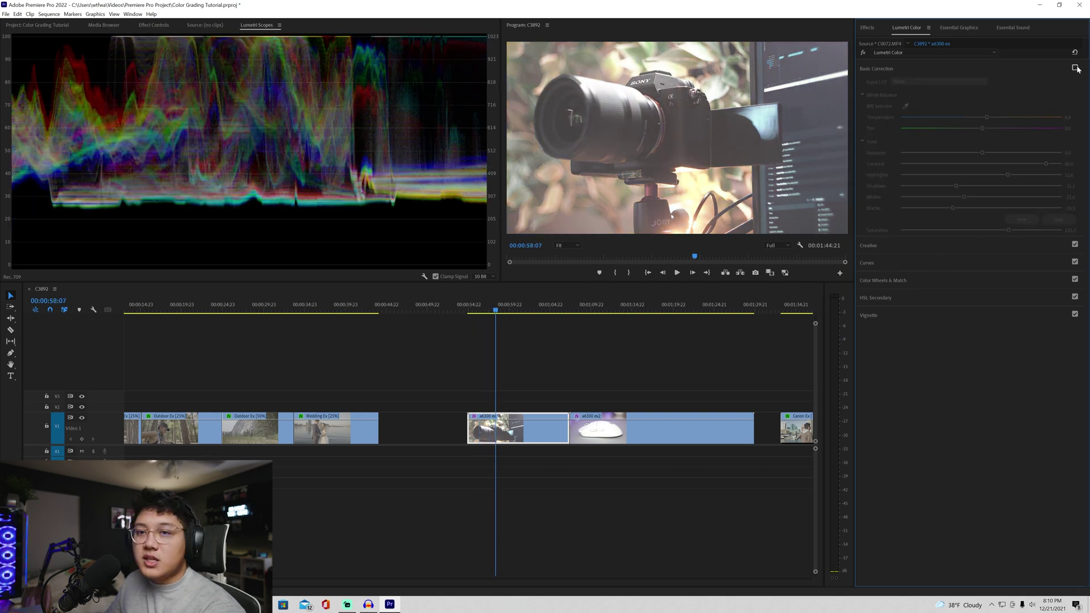
click(1075, 68)
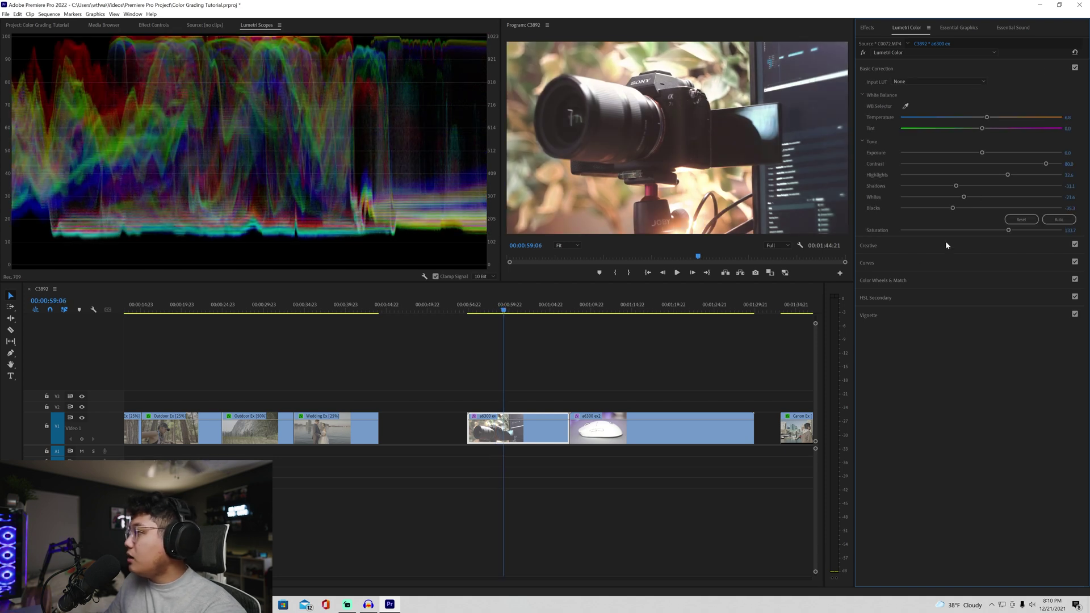
click(889, 264)
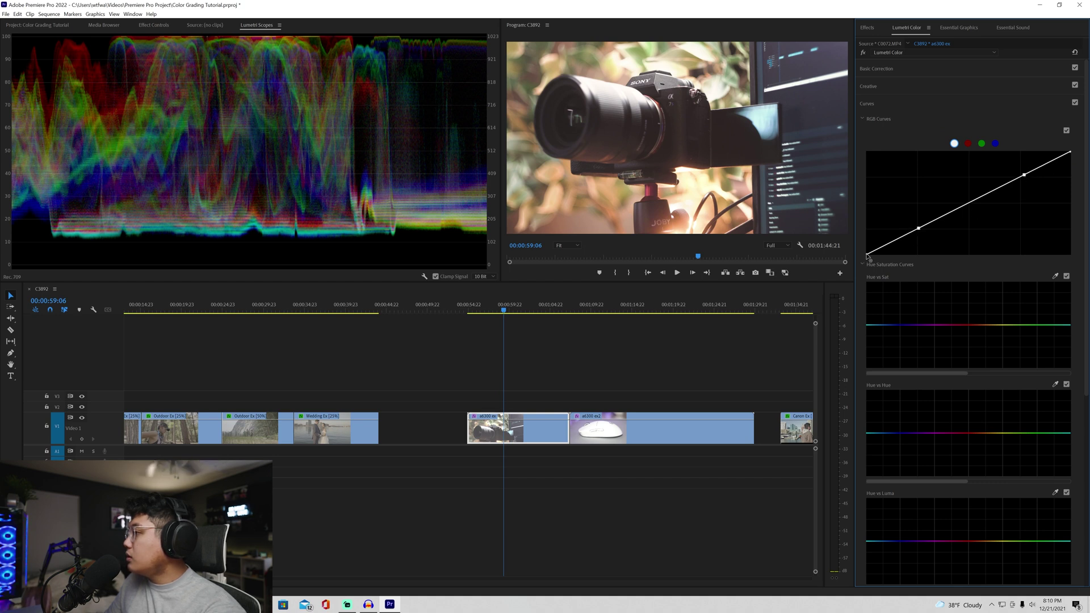
Move the RGB curve's black point in for deeper shadows, adjust its top, and play back
drag(867, 256, 884, 267)
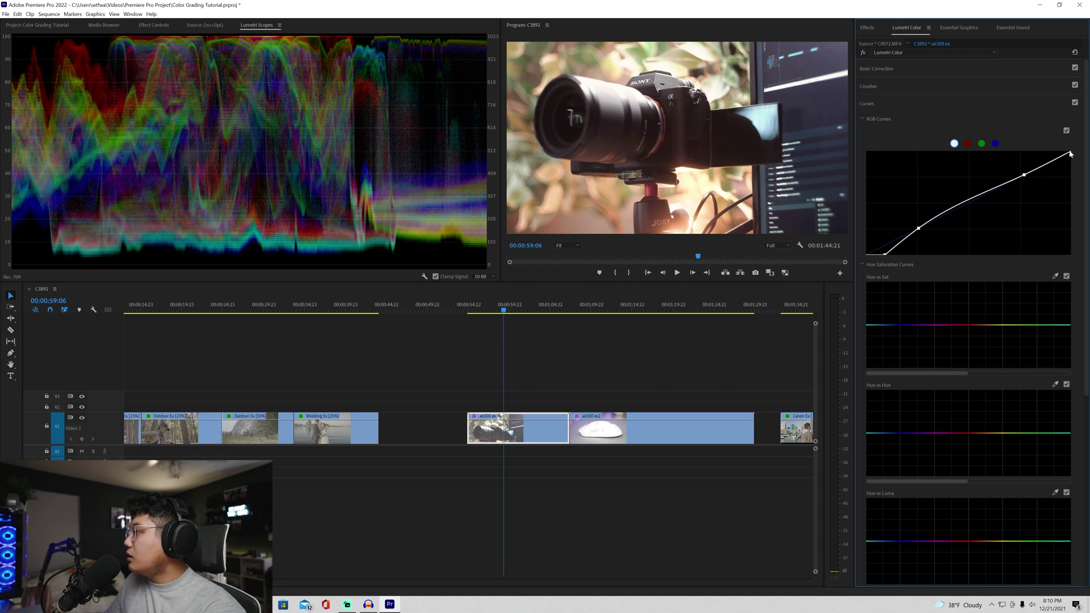
drag(1071, 155, 1020, 170)
key(space)
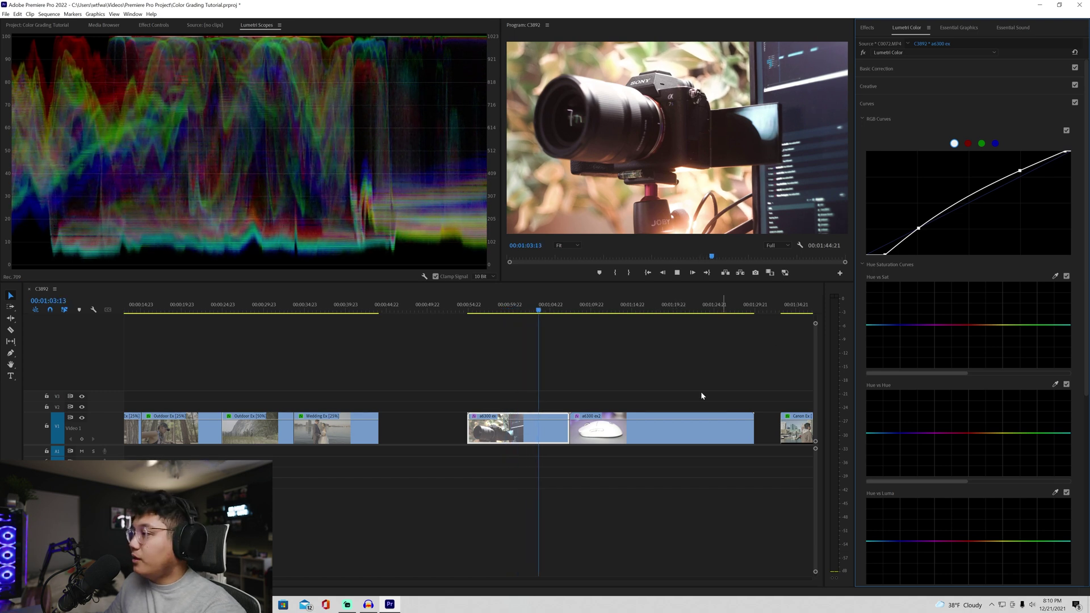
click(550, 447)
Select the mouse clip and bow its RGB curve: black and white points moved in, lower point raised
click(656, 420)
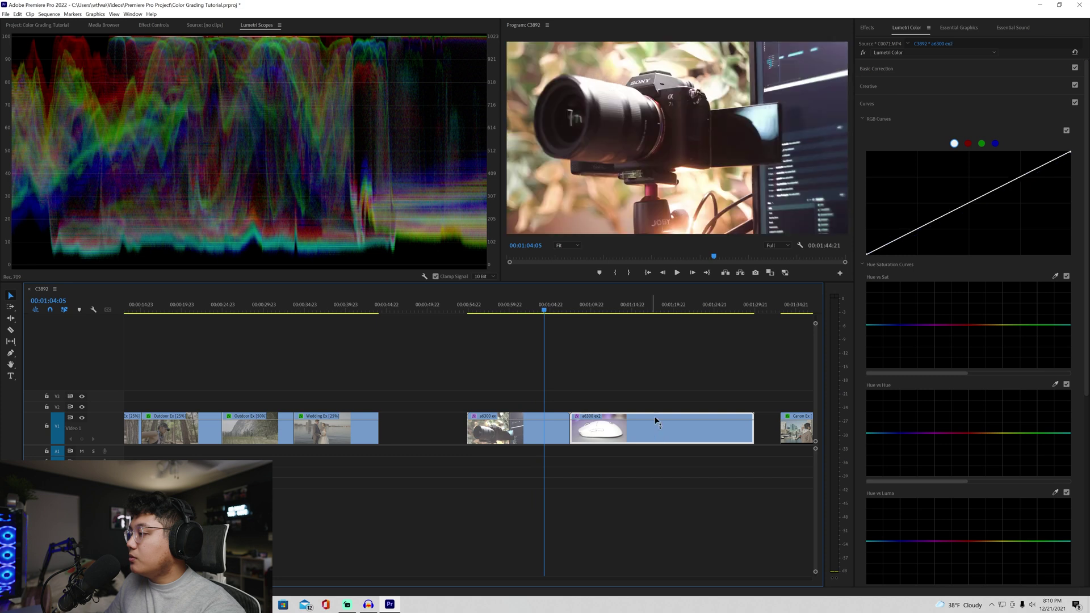
click(634, 309)
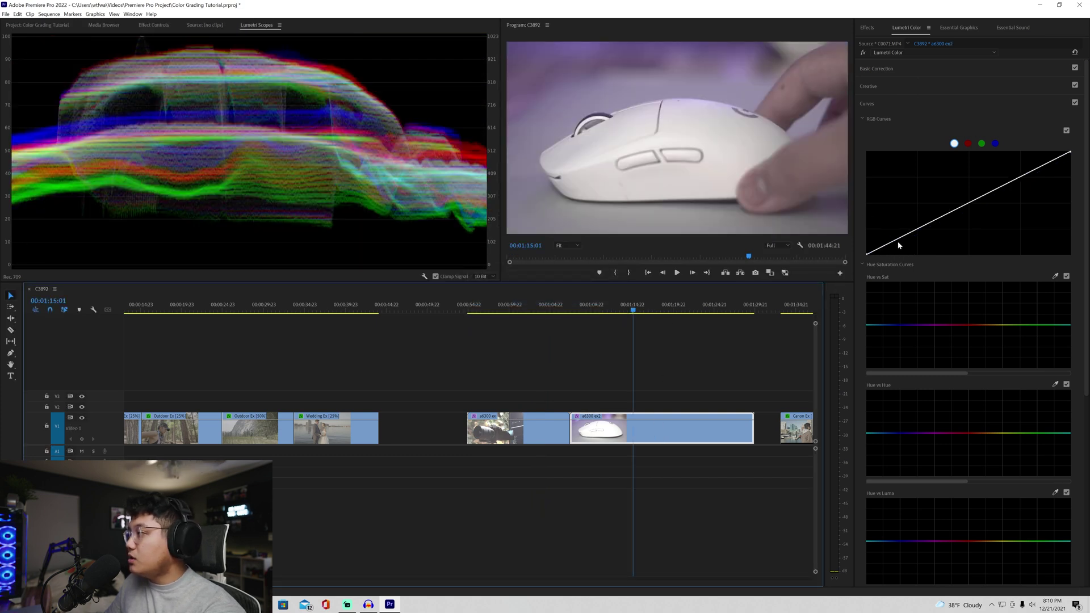
click(916, 230)
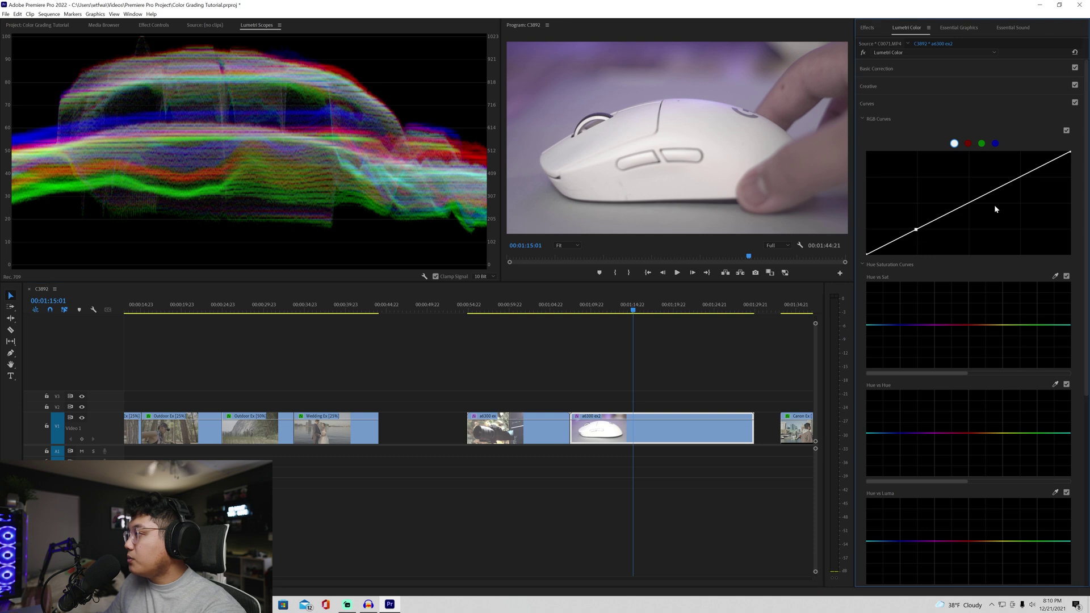
click(1022, 179)
drag(868, 256, 921, 224)
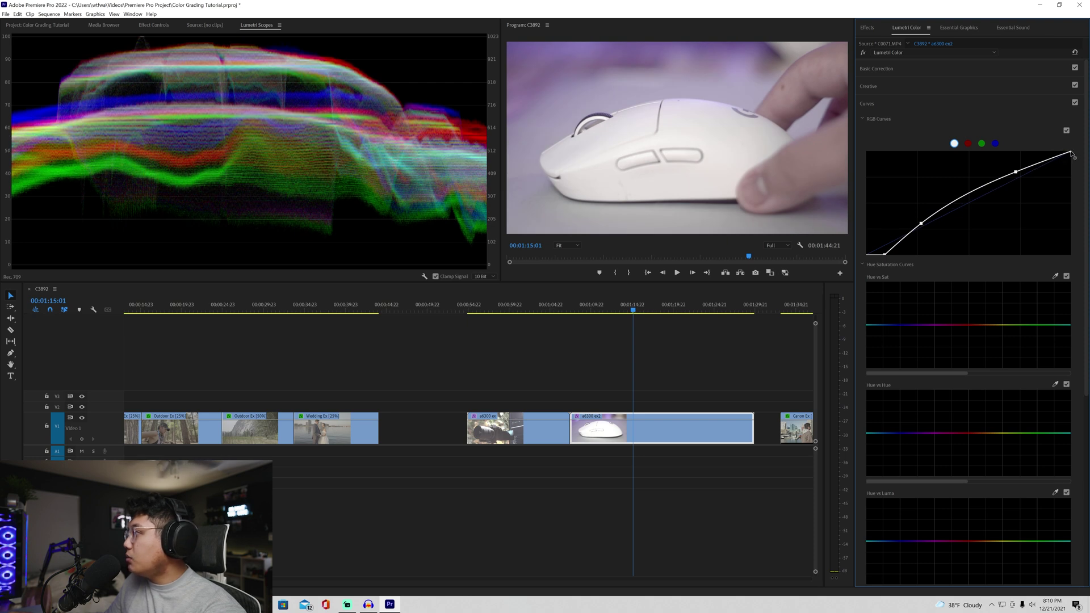
drag(1071, 153, 1059, 152)
drag(921, 223, 928, 221)
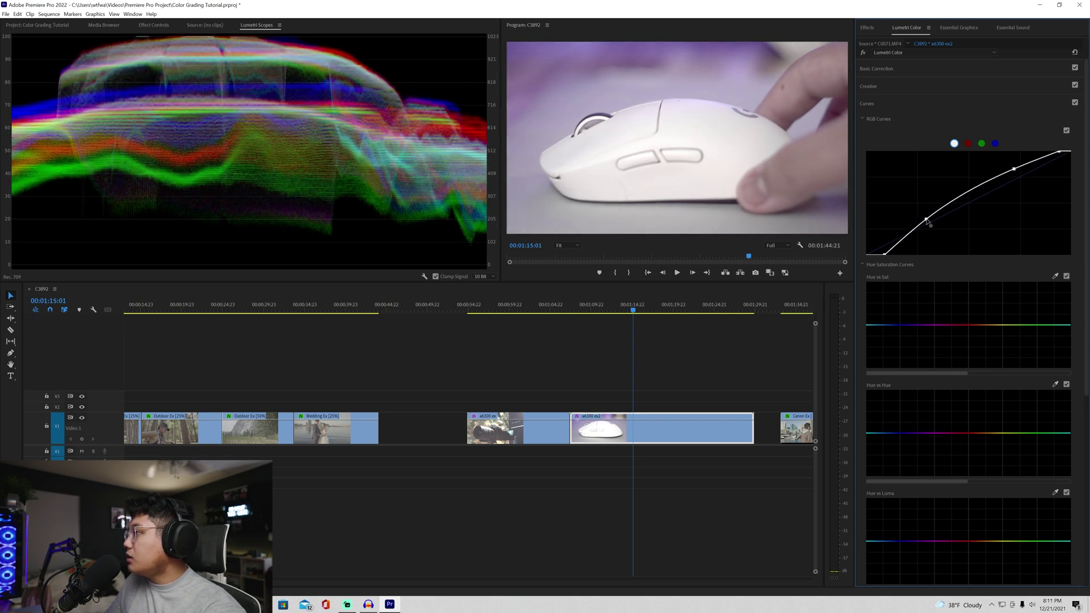
click(978, 67)
Increase the mouse clip's contrast, lower highlights to 9.5, and cool temperature to -4.2
drag(982, 164, 1021, 165)
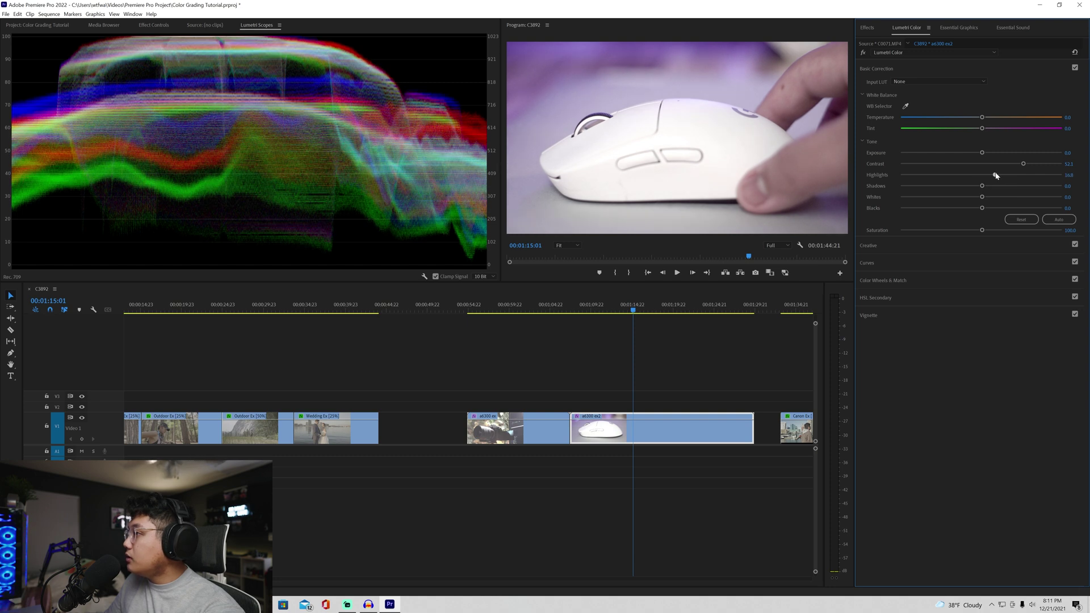
drag(995, 173, 992, 175)
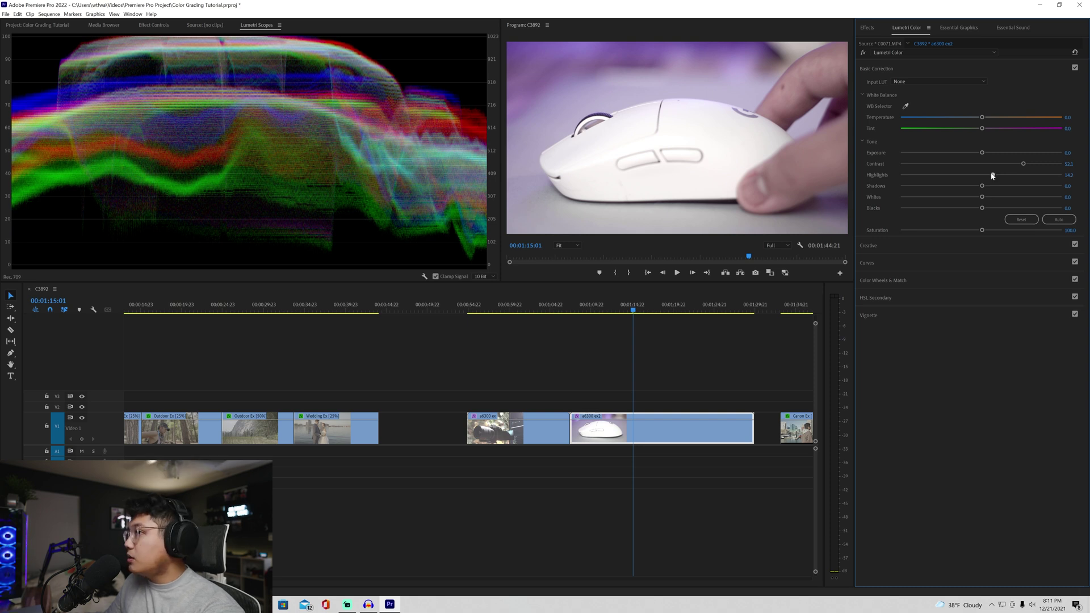
drag(993, 176, 986, 199)
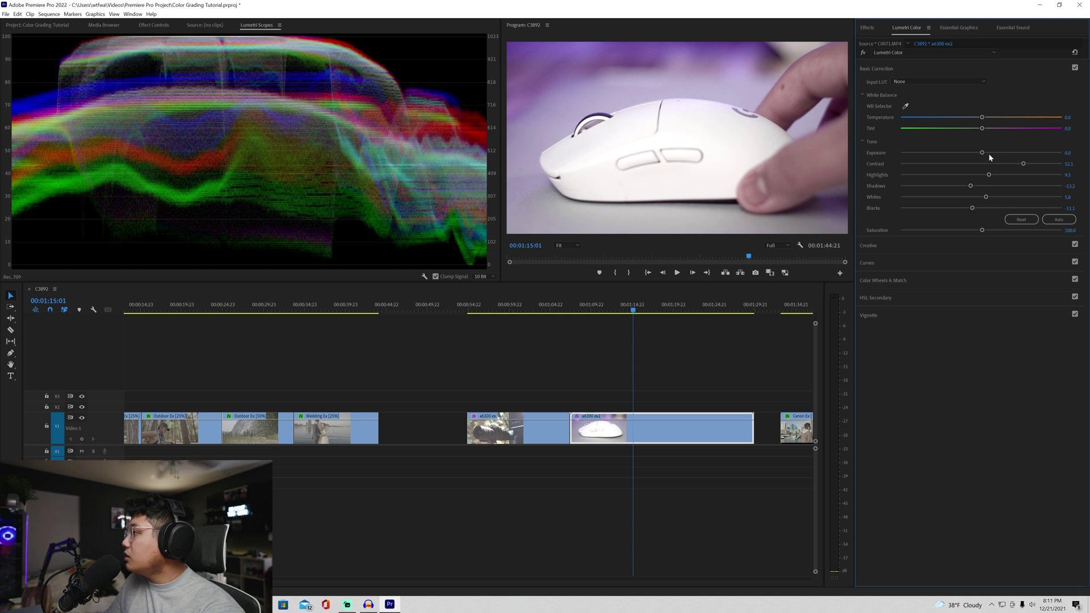
drag(982, 118, 978, 119)
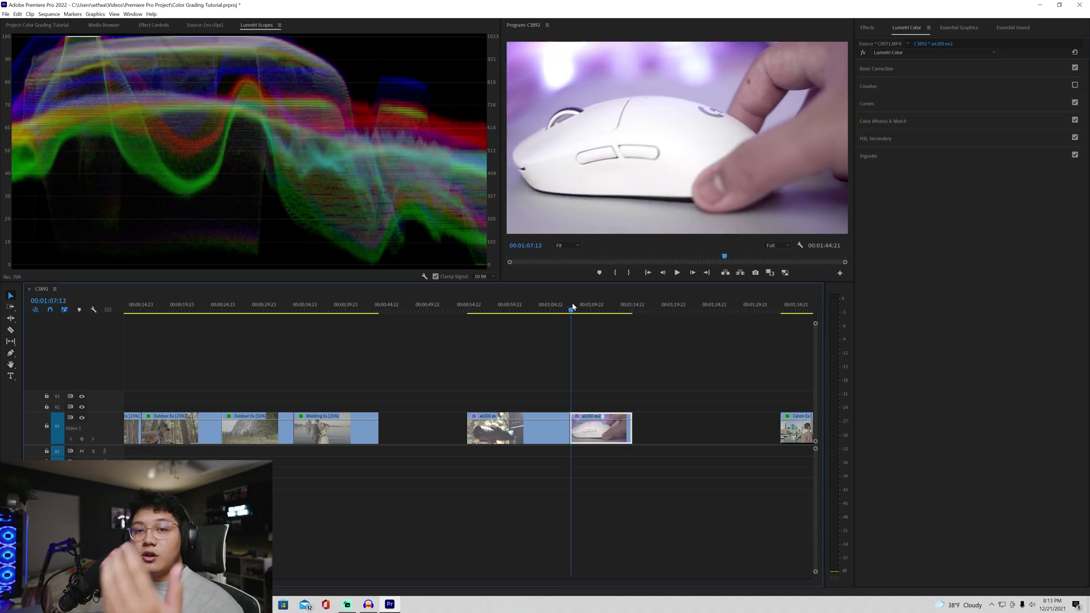
Play back the graded clips, then zoom the timeline in around the Canon Ex clips
click(569, 310)
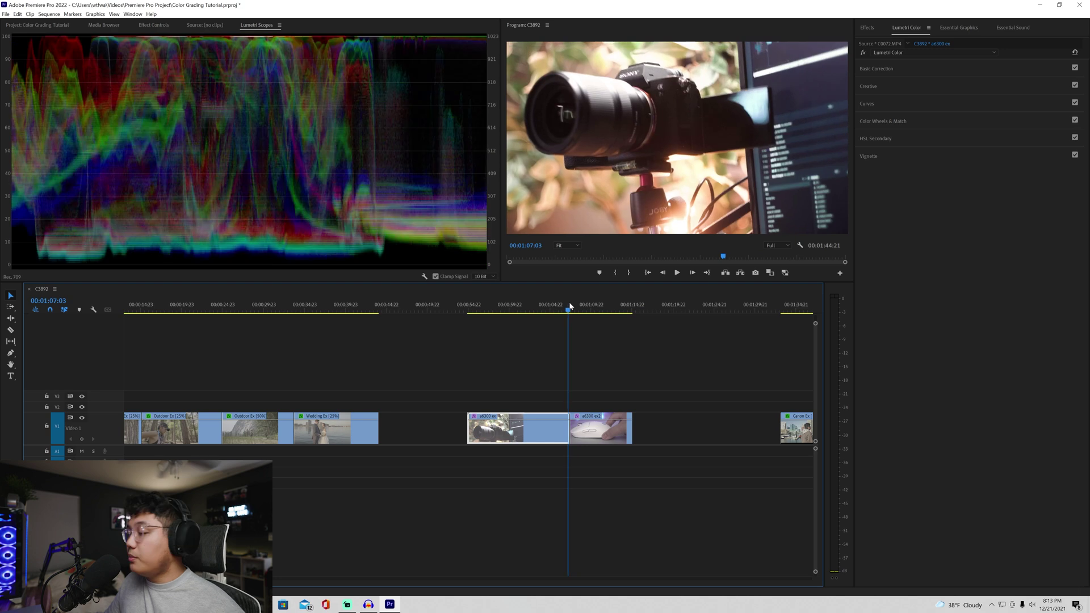
key(space)
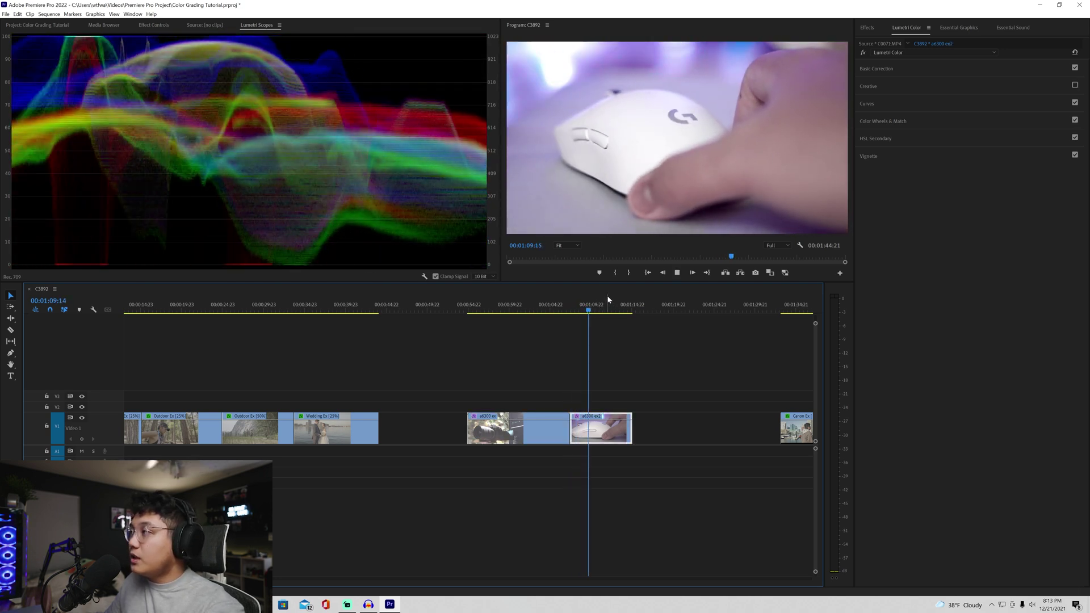
key(minus)
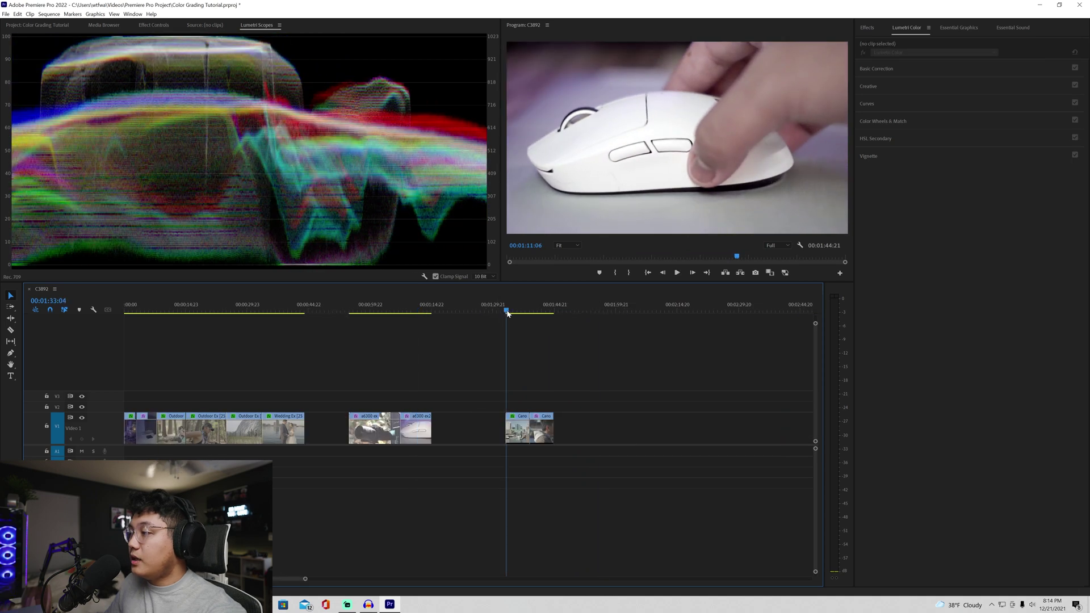
click(509, 310)
key(equal)
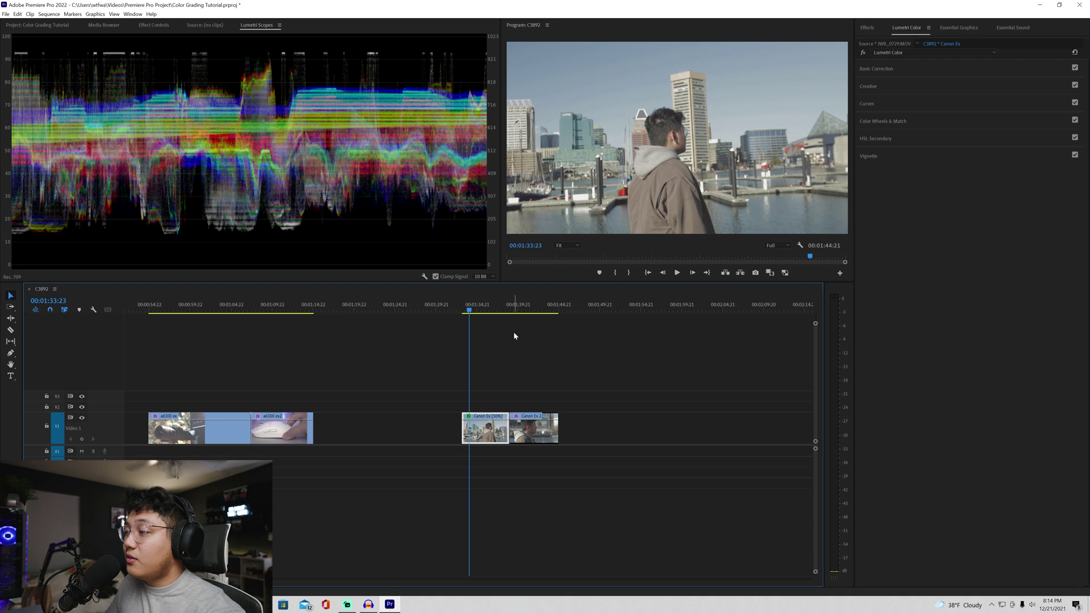
key(equal)
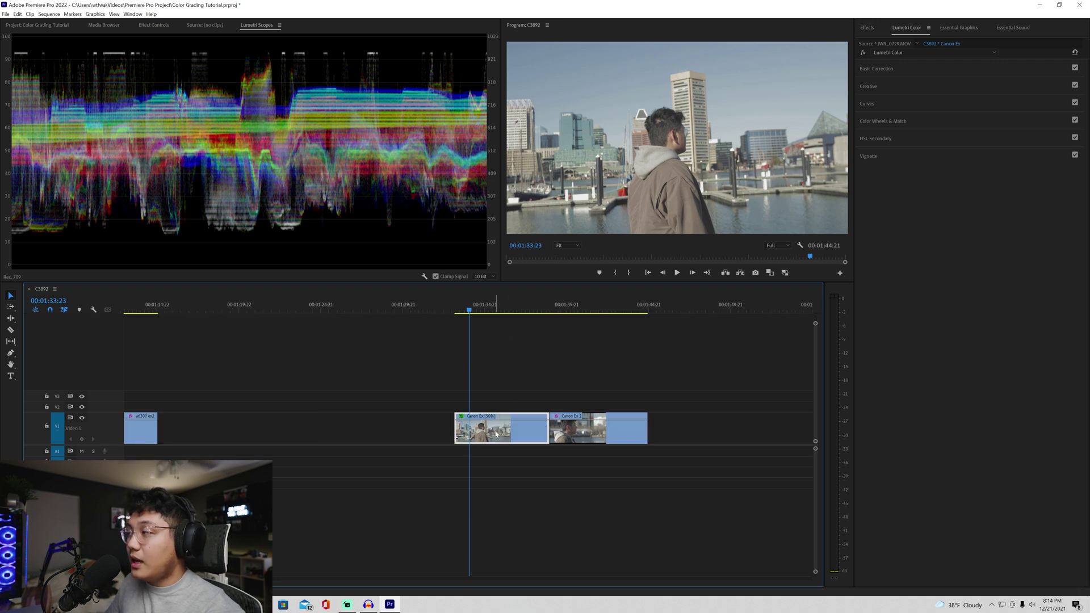
Preview frames of the Canon Ex and Canon Ex 2 clips, returning to Canon Ex
click(585, 309)
click(458, 309)
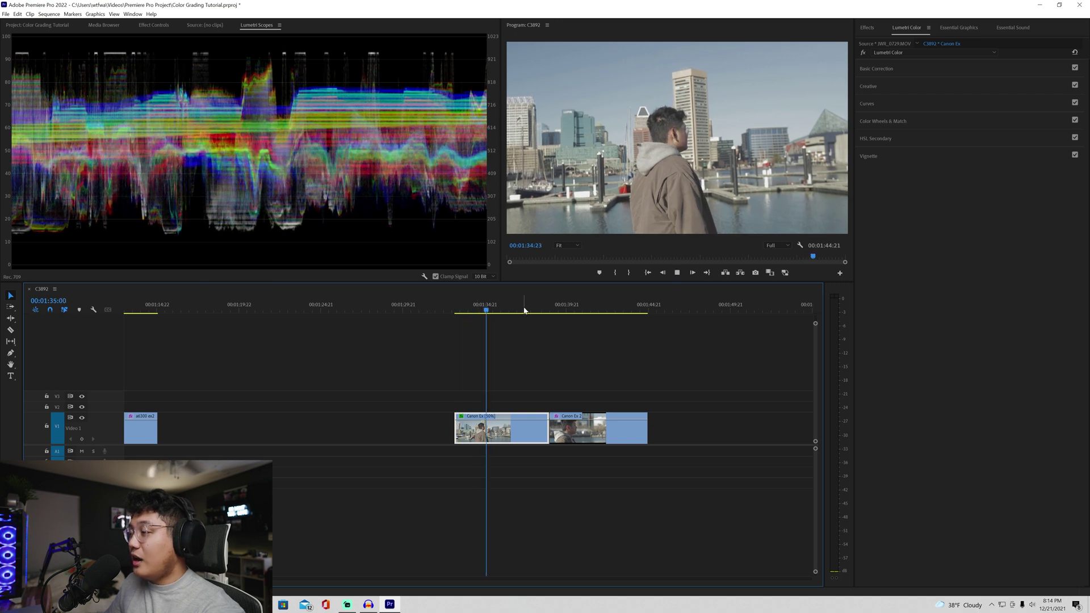
drag(530, 310, 601, 311)
drag(487, 311, 569, 305)
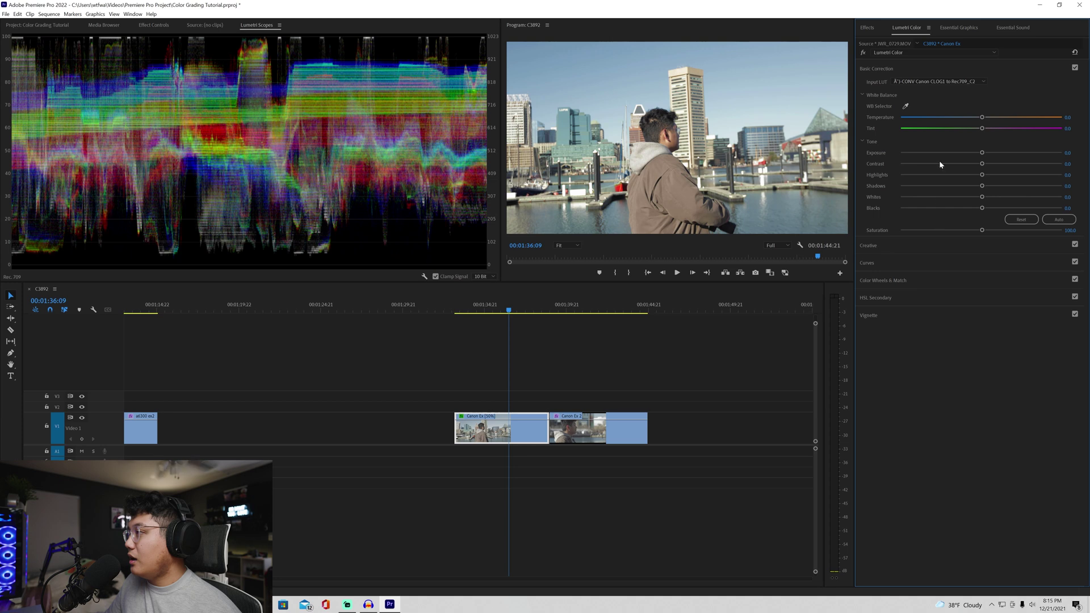
Compare the C1, C2 and C3 Canon Log input LUTs and keep C2, reviewing around 00:01:35
click(934, 81)
click(933, 251)
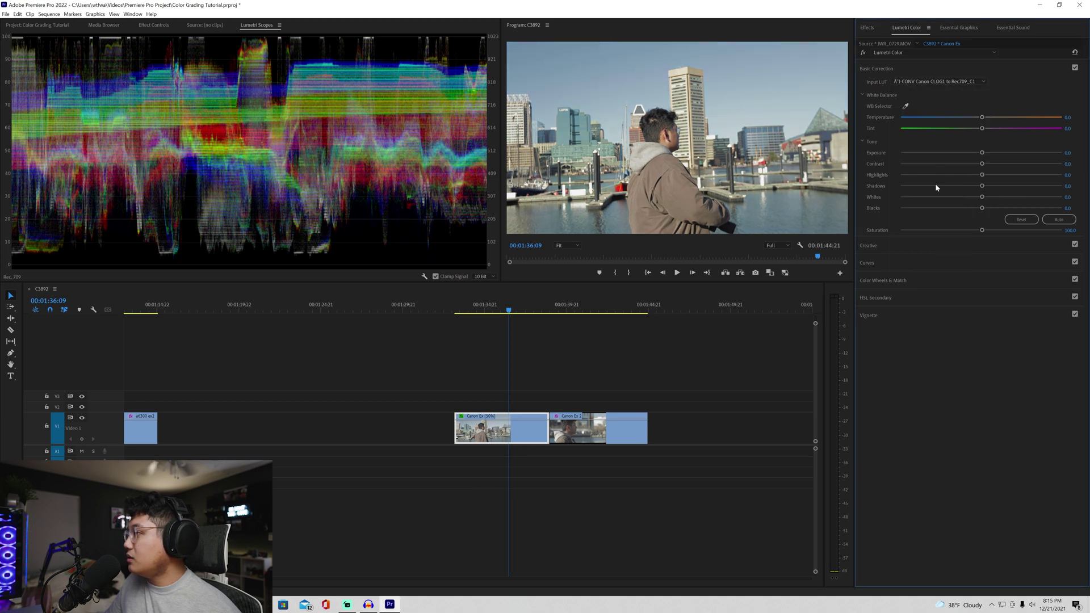
click(937, 81)
click(925, 261)
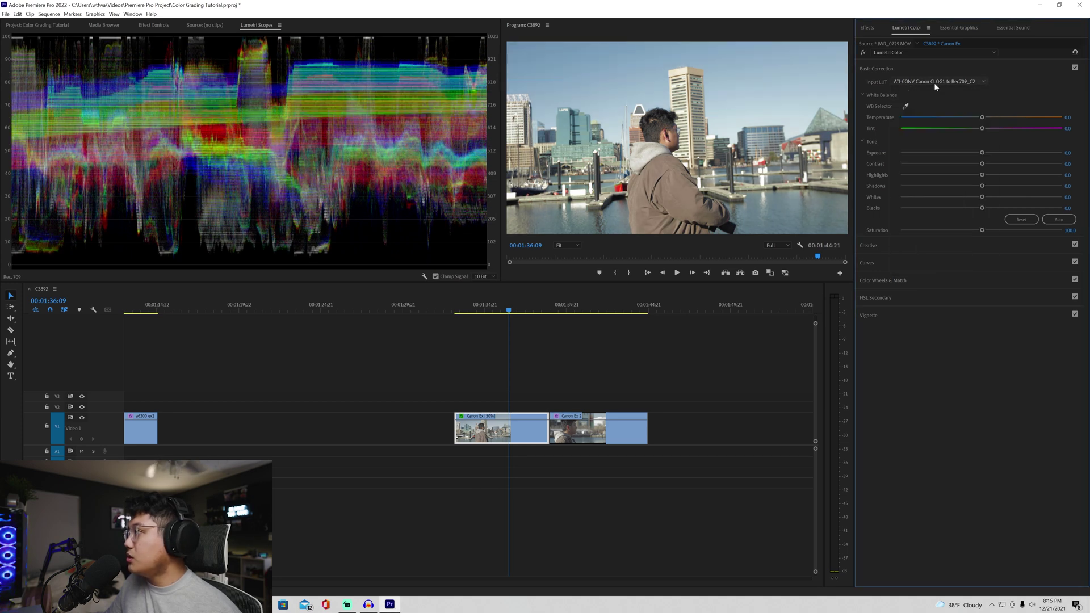
click(934, 82)
click(940, 270)
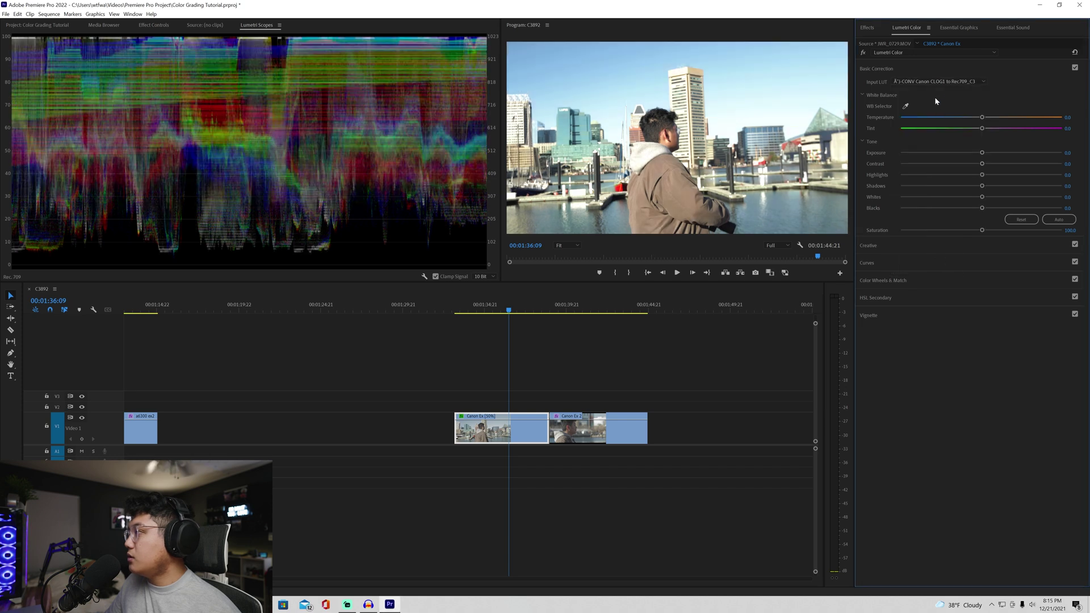
click(931, 84)
click(937, 260)
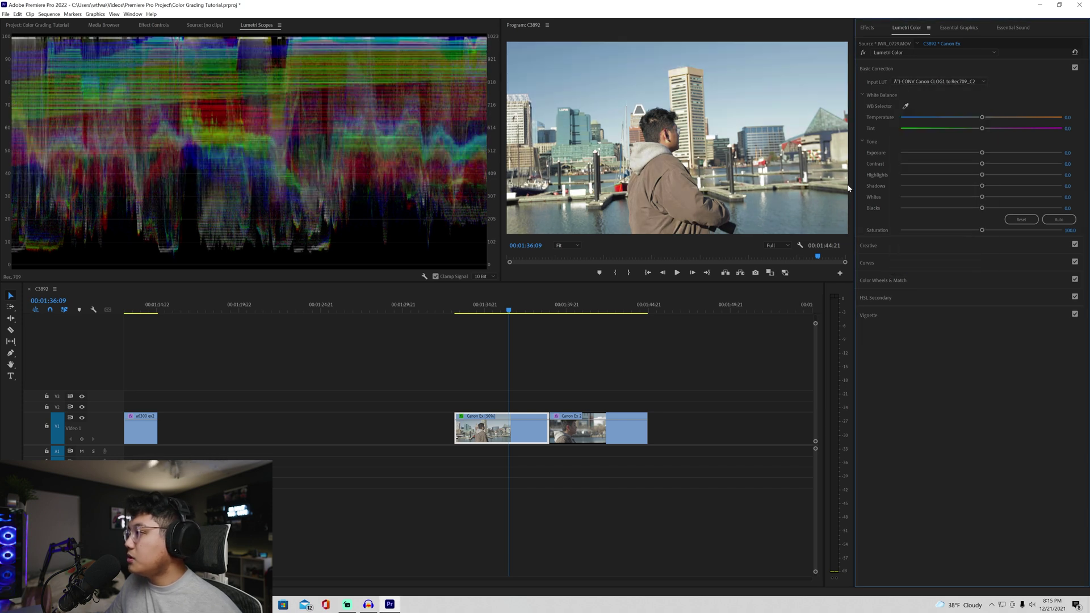
click(490, 311)
mouse_move(489, 312)
mouse_down()
mouse_move(467, 312)
mouse_move(490, 312)
mouse_up()
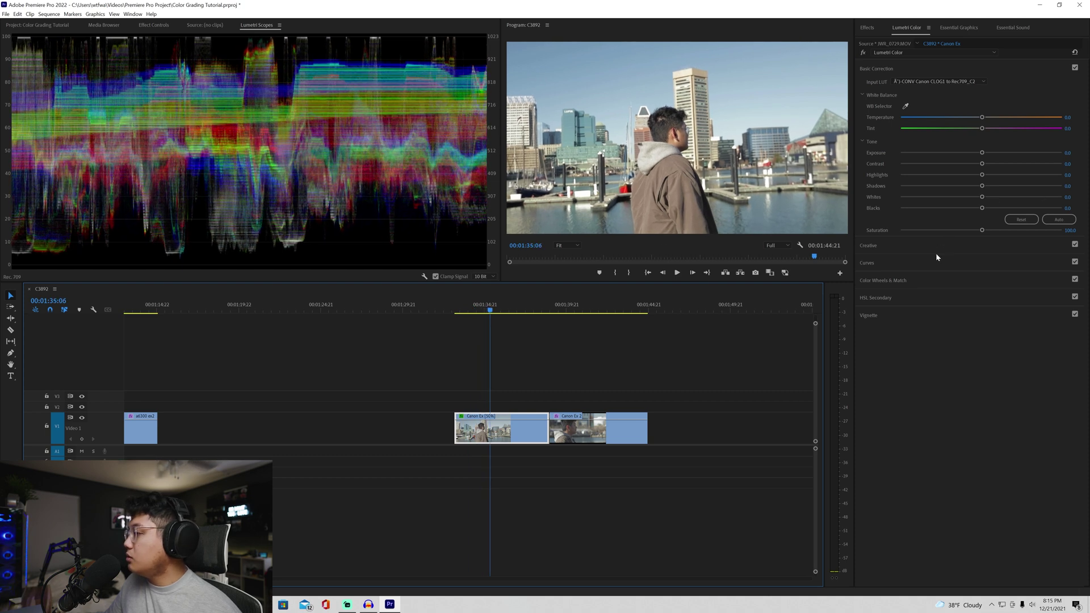
Shape an RGB contrast curve with deeper blacks and brighter highlights
click(918, 263)
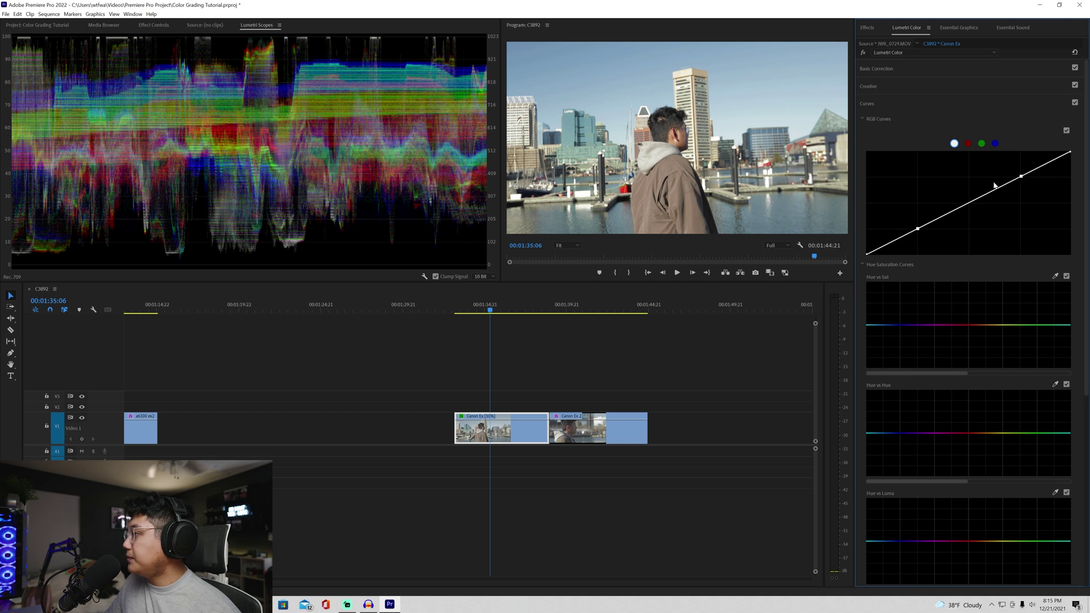
drag(869, 254, 919, 231)
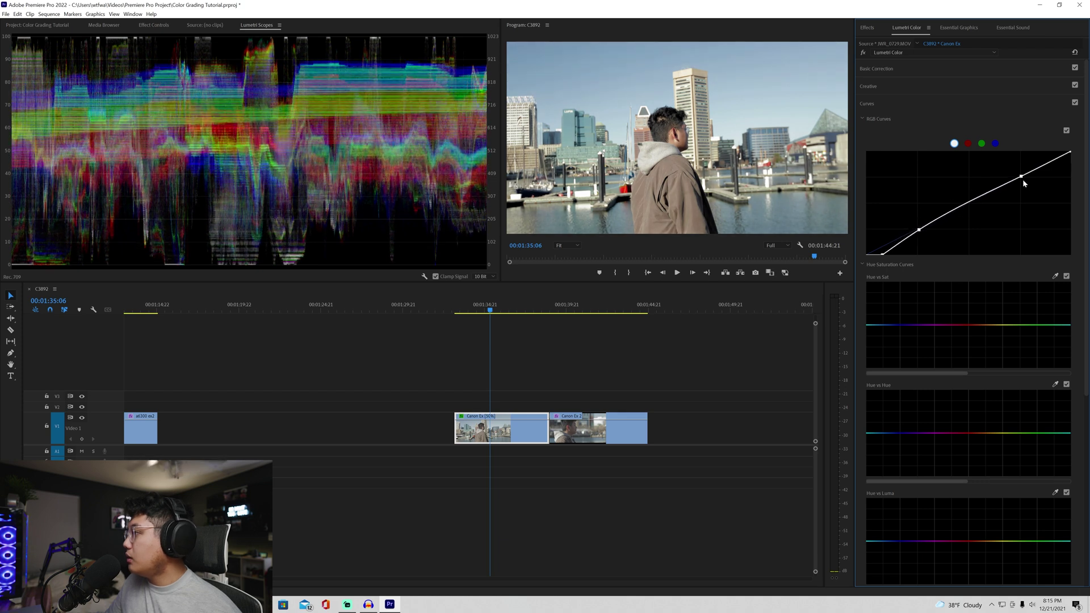
drag(1016, 177, 1008, 175)
drag(1070, 152, 1055, 152)
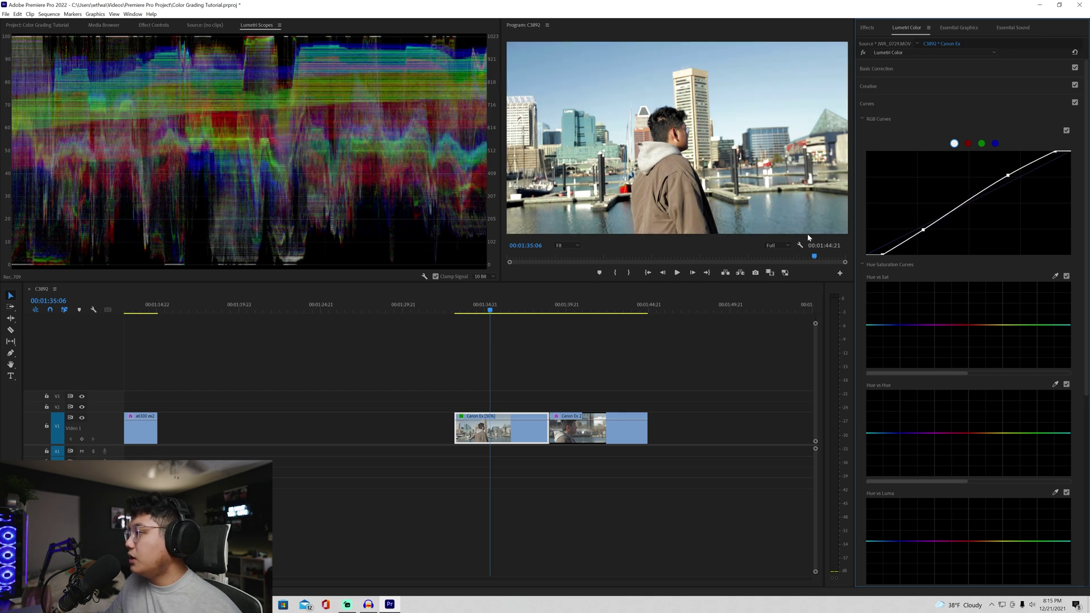
Warm the temperature slightly, raise Highlights and pull Whites down to -10
click(907, 89)
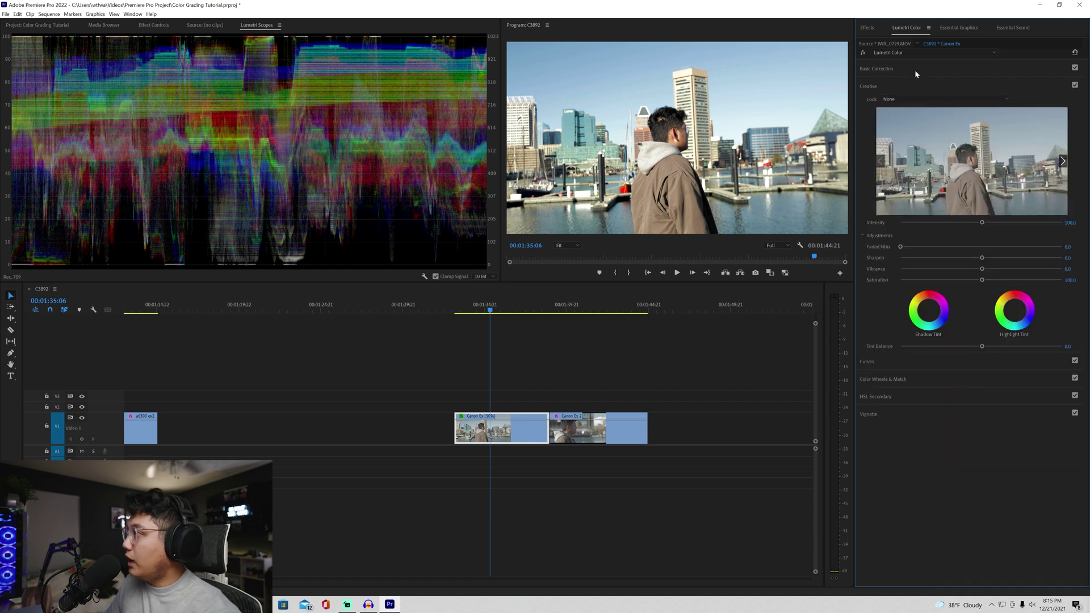
click(915, 69)
drag(981, 117, 989, 117)
mouse_move(981, 174)
mouse_down()
mouse_move(1010, 175)
mouse_move(986, 174)
mouse_up()
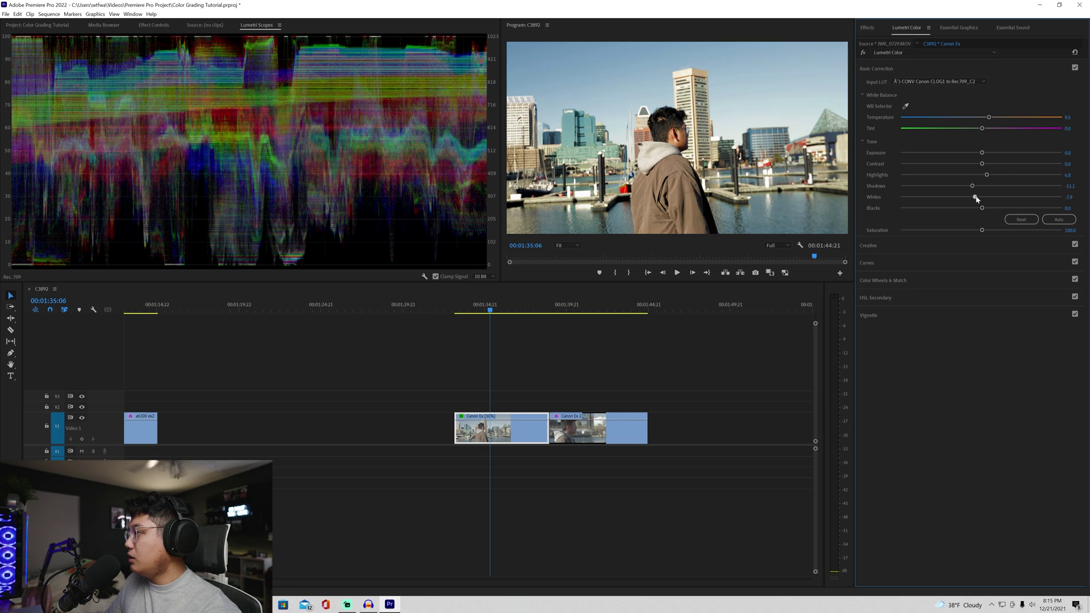
drag(977, 199, 974, 199)
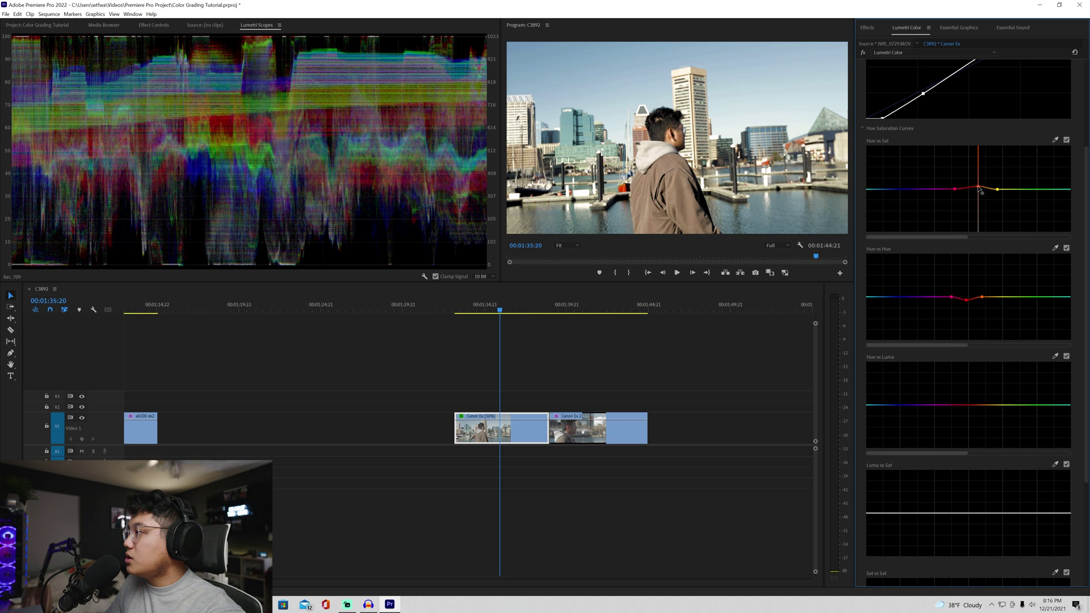
Play back the Canon Ex clip, comparing it with and without the grade
click(527, 391)
key(space)
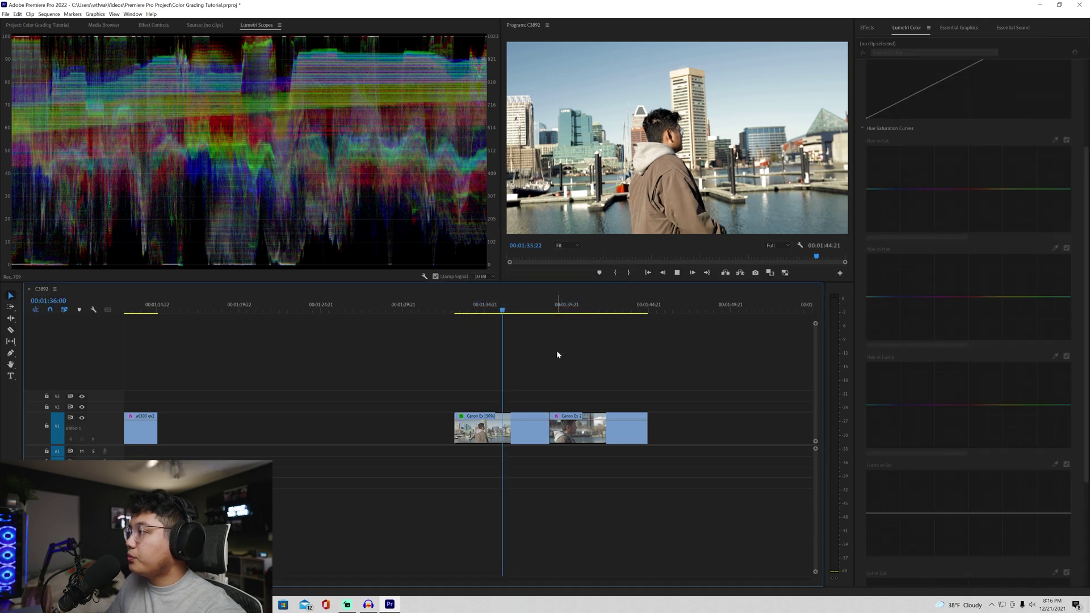
key(space)
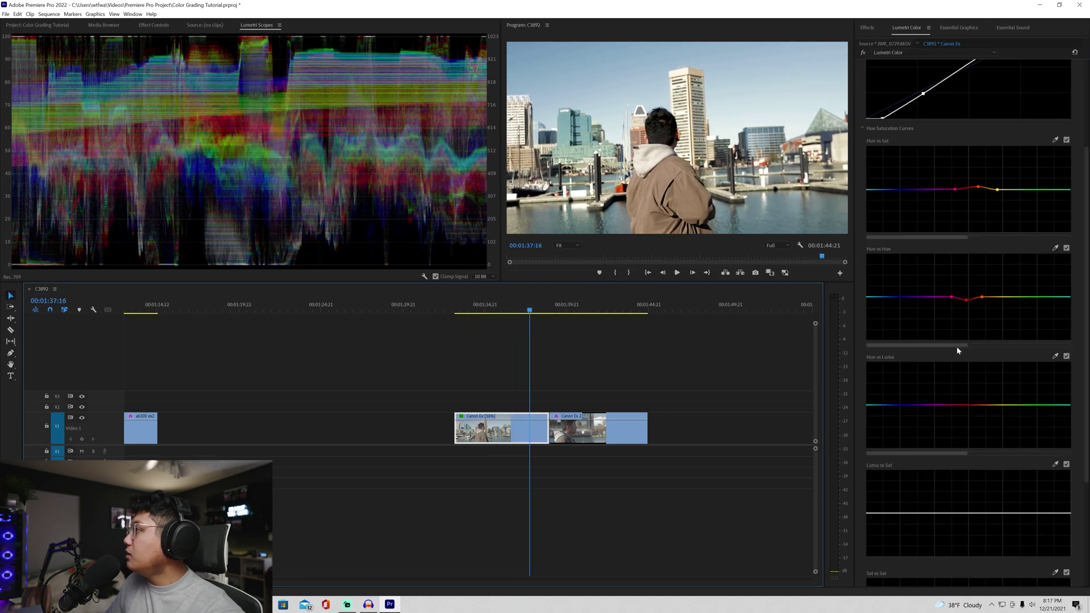
click(865, 54)
key(Up)
key(space)
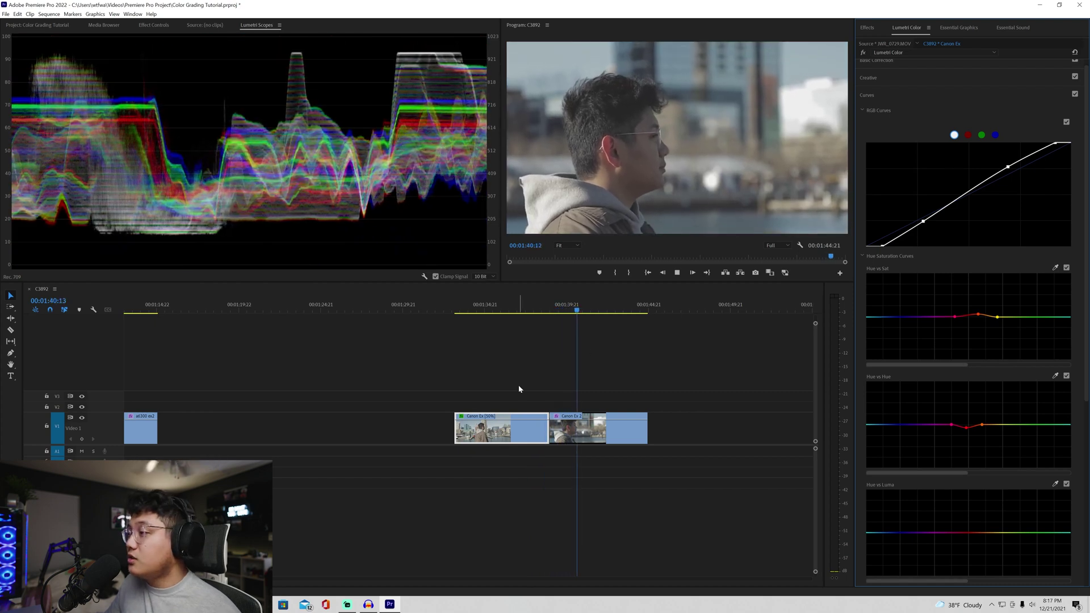
Copy the Canon Ex clip's Lumetri grade and paste its attributes onto Canon Ex 2
key(space)
right_click(515, 438)
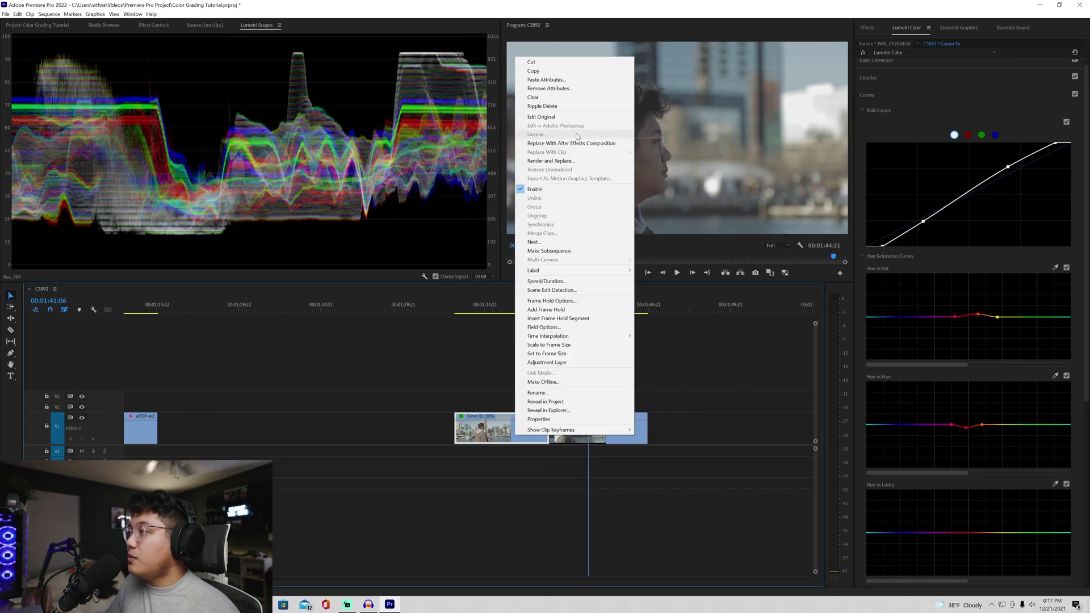
click(564, 72)
right_click(584, 437)
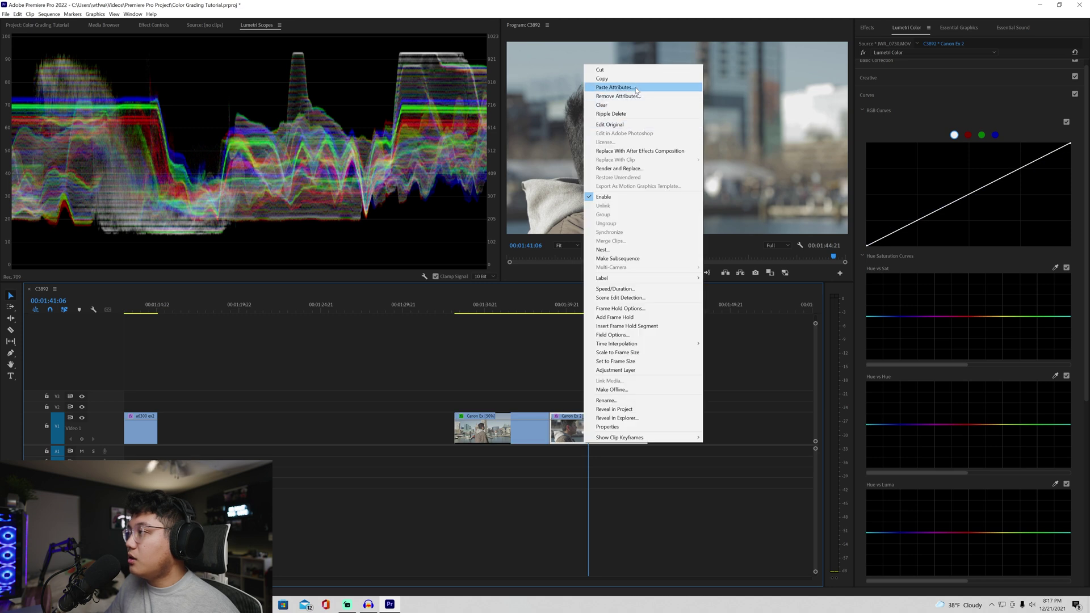
click(604, 87)
click(568, 444)
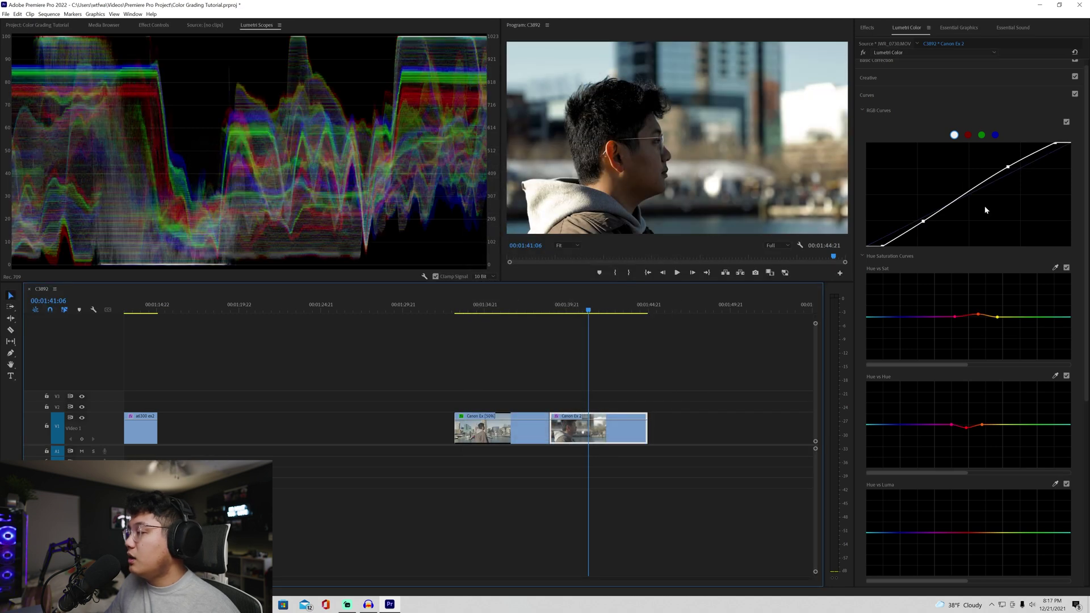
Reset the curve's black point to the corner and slightly darken the shadows for Canon Ex 2
drag(884, 248, 859, 250)
ctrl+click(921, 220)
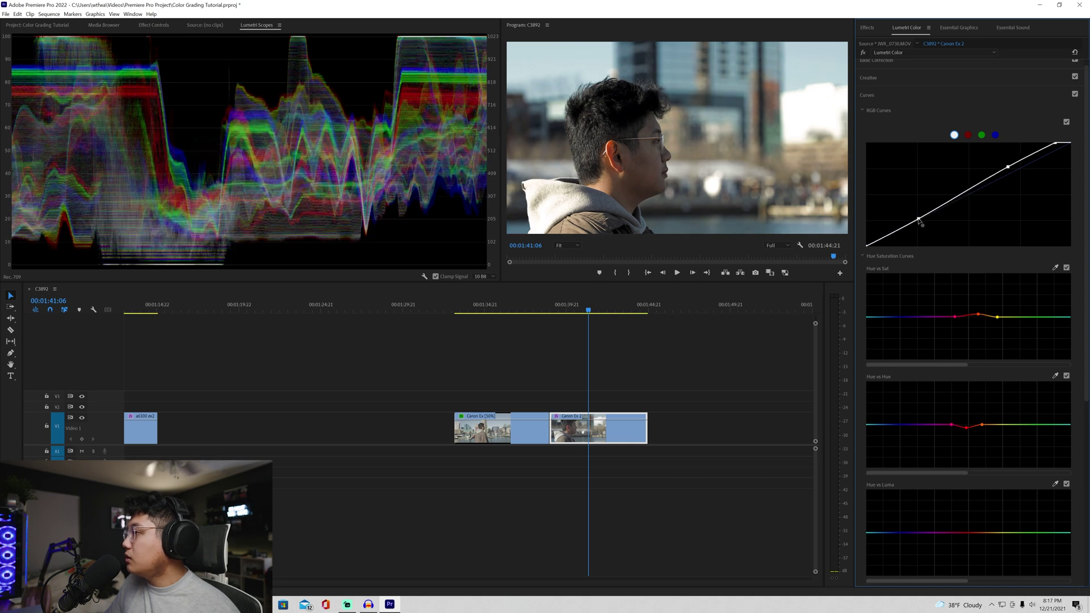
drag(921, 215, 923, 219)
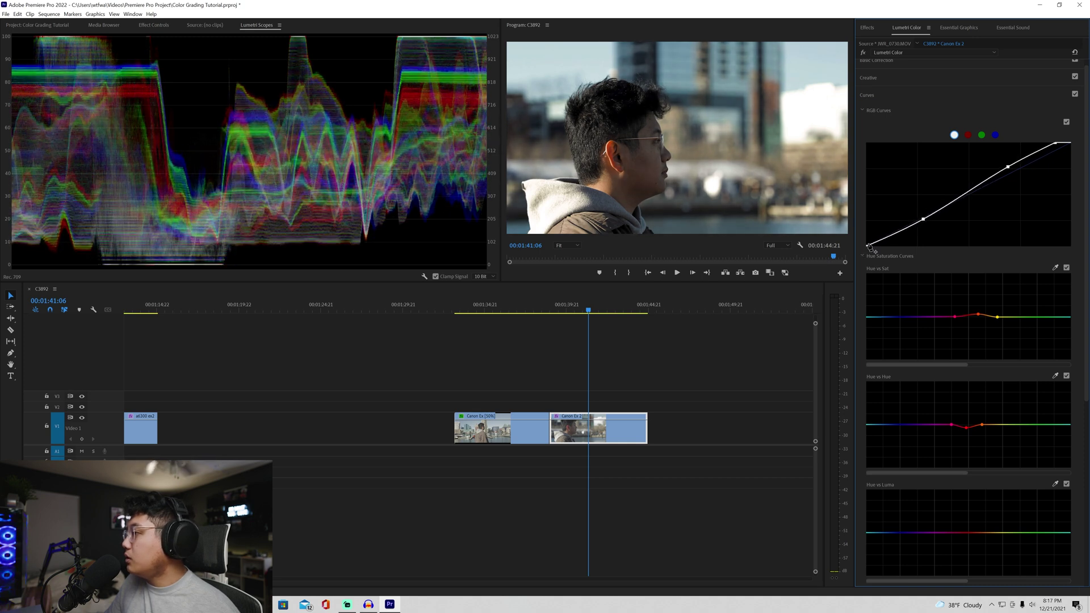
drag(867, 245, 871, 246)
click(868, 78)
click(934, 69)
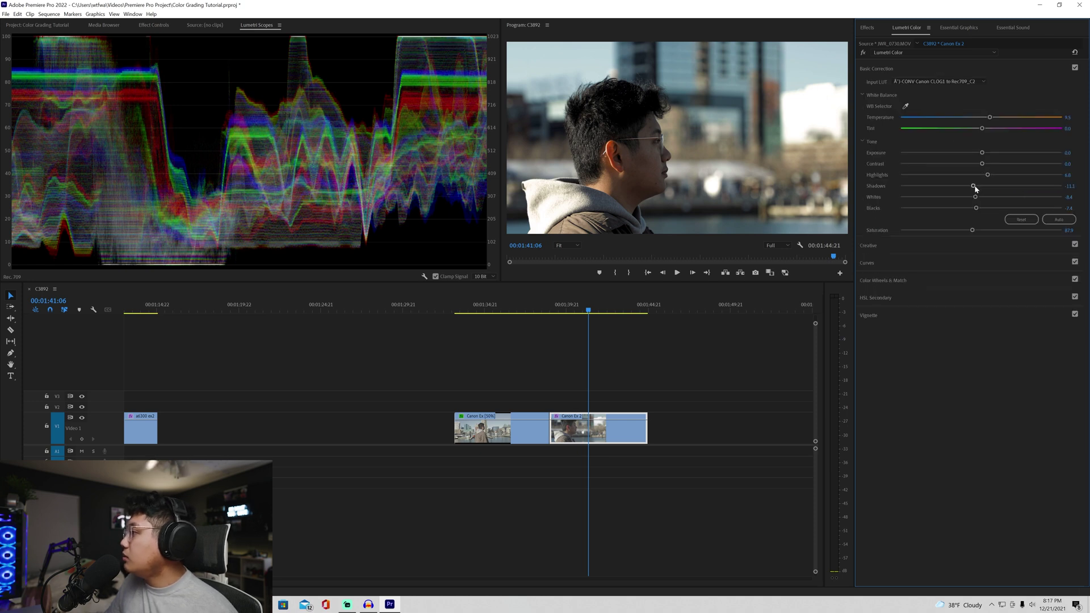
Scrub between Canon Ex and Canon Ex 2 to compare their graded look
click(966, 263)
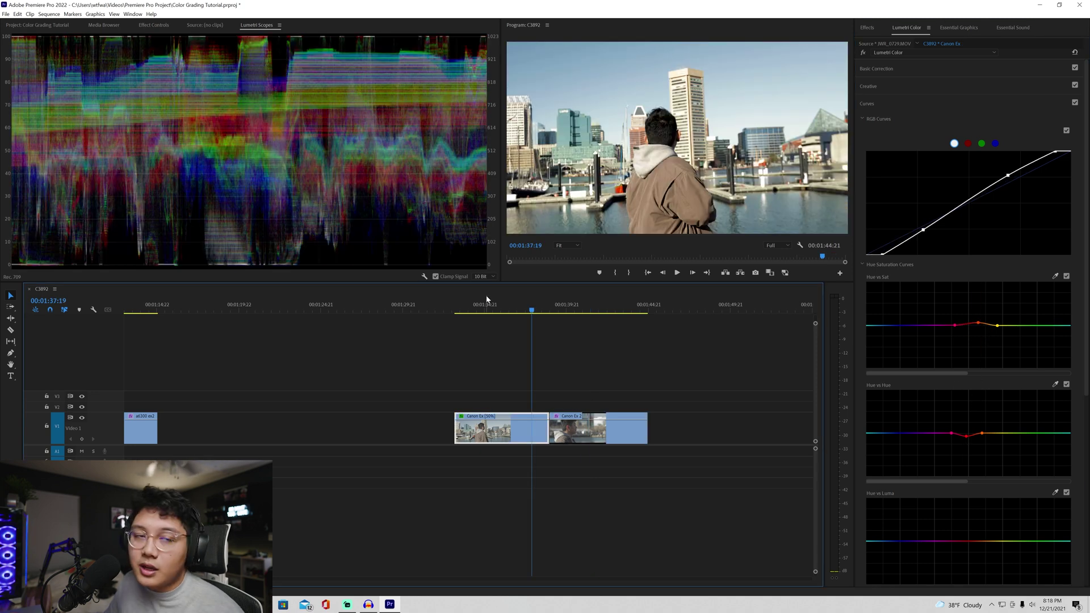
click(457, 311)
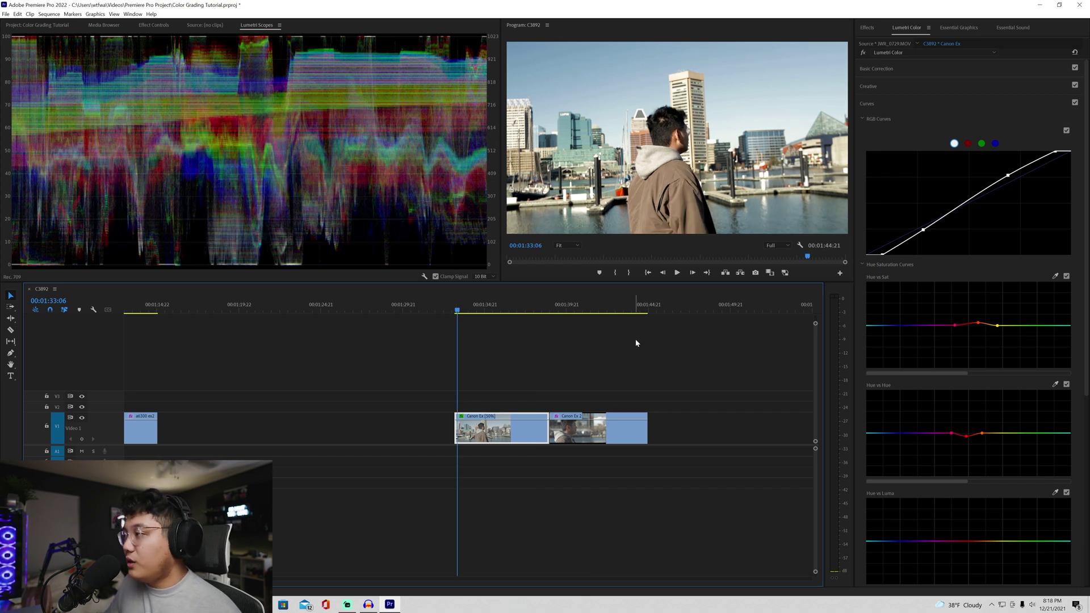
click(566, 306)
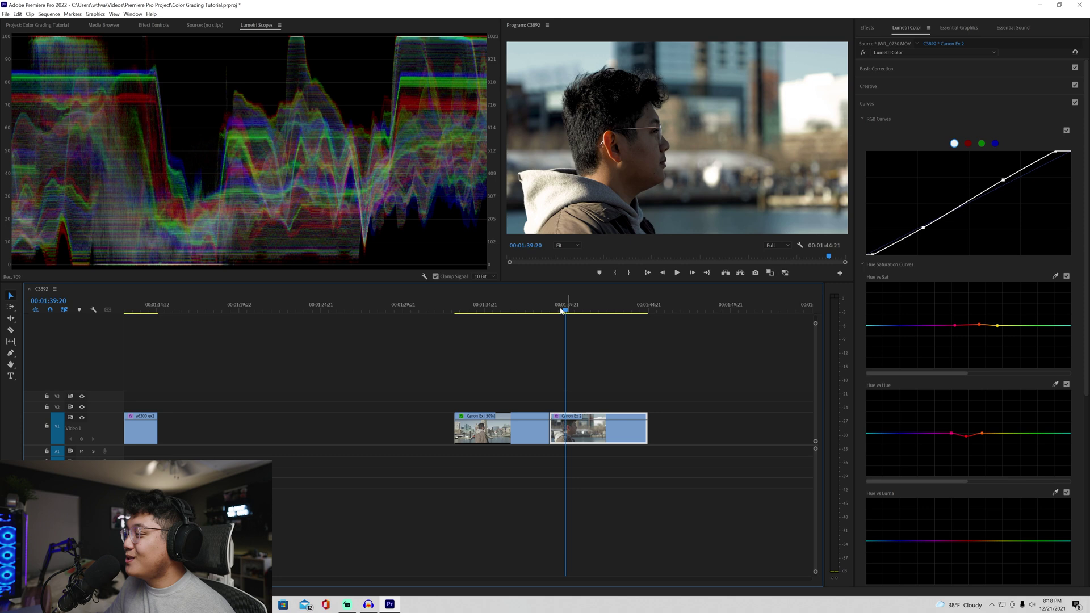
click(512, 310)
drag(587, 308, 615, 310)
click(520, 310)
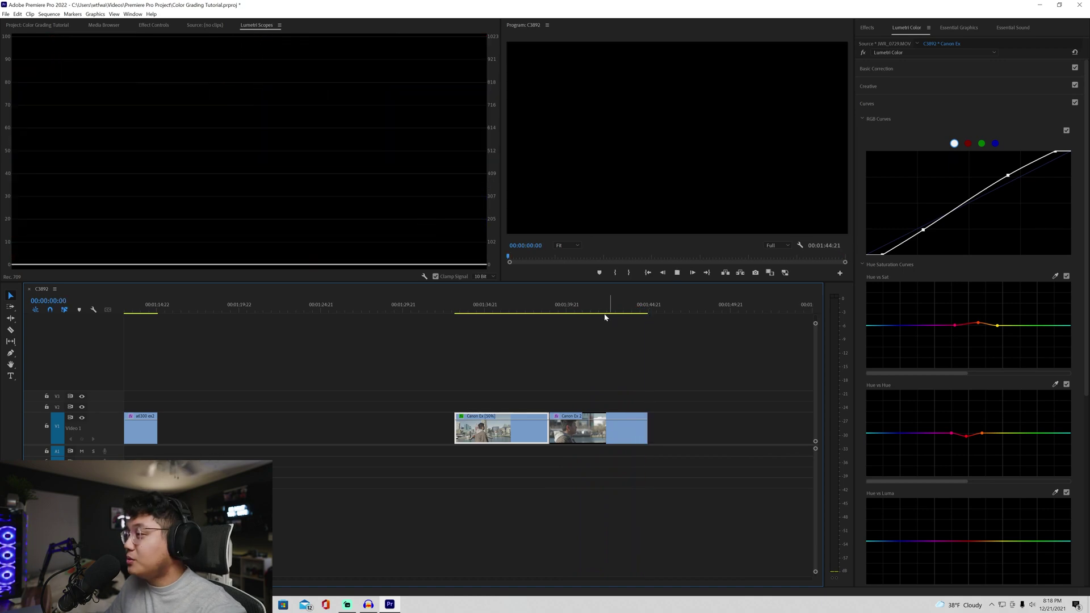
scroll(419, 316, down, 5)
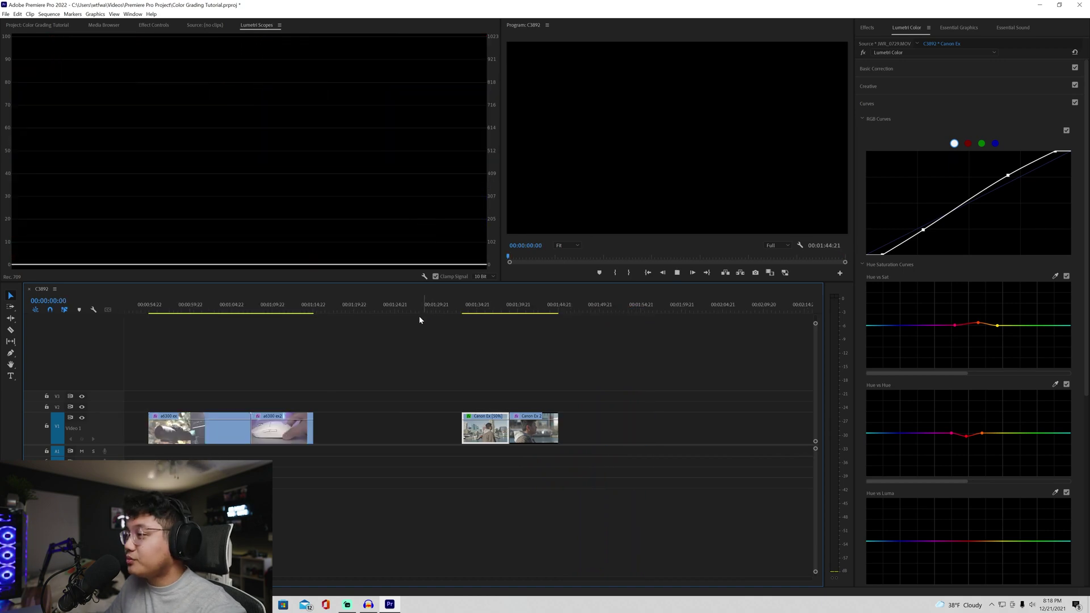